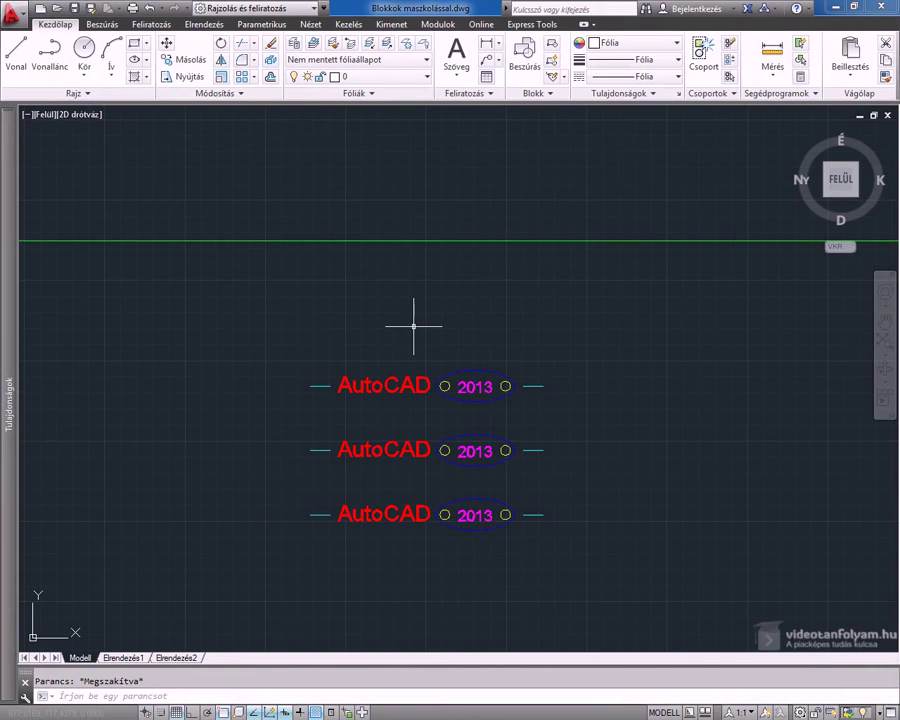
Step: Define a block named Minta-1 from the seven objects of the topmost AutoCAD 2013 logo, converting them to the block
left_click(99, 25)
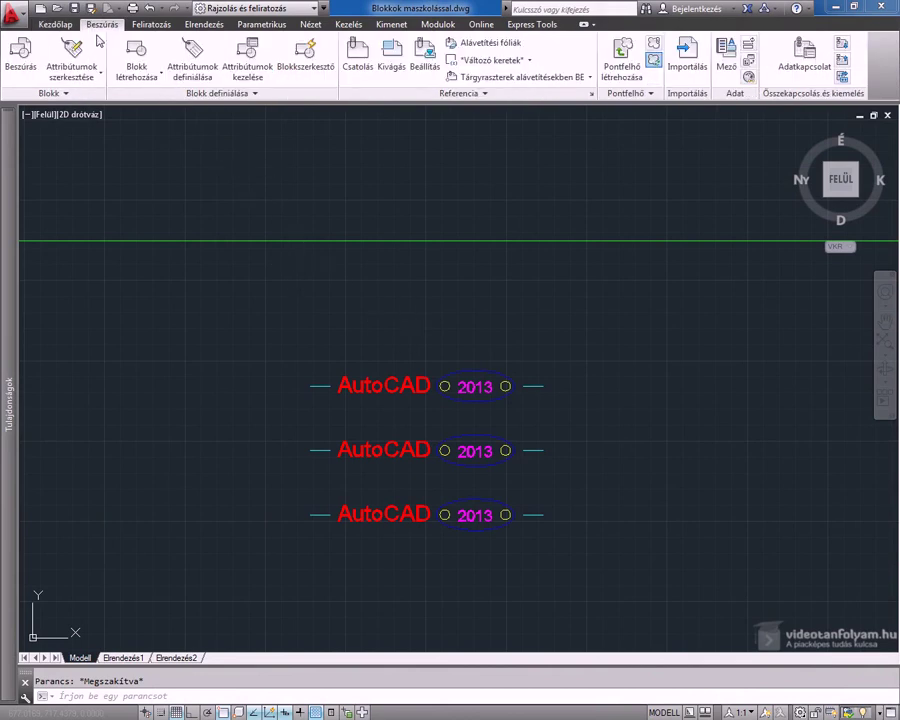
left_click(145, 79)
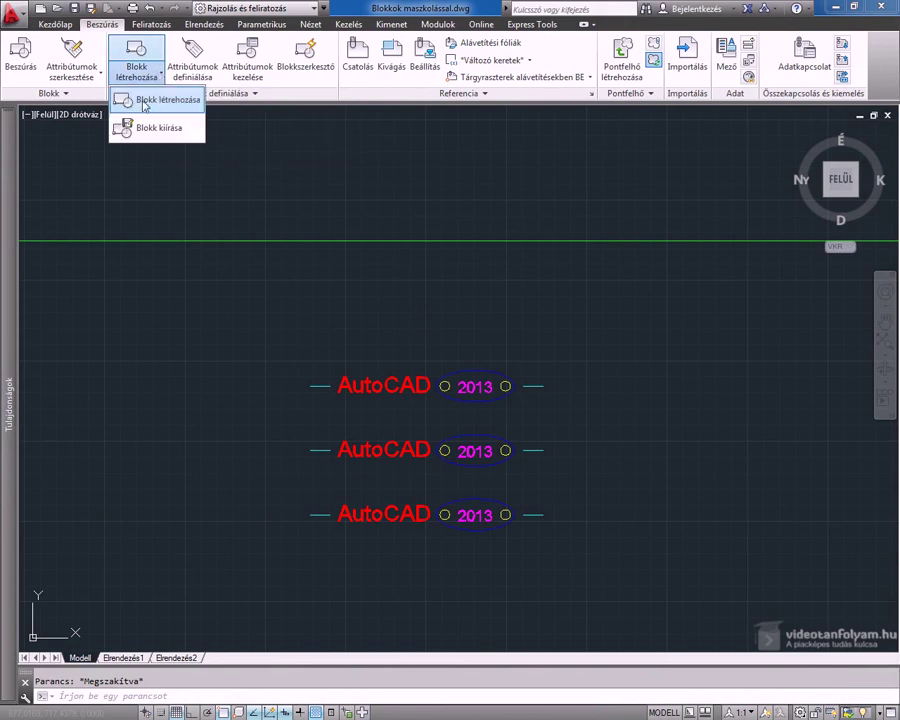
left_click(145, 101)
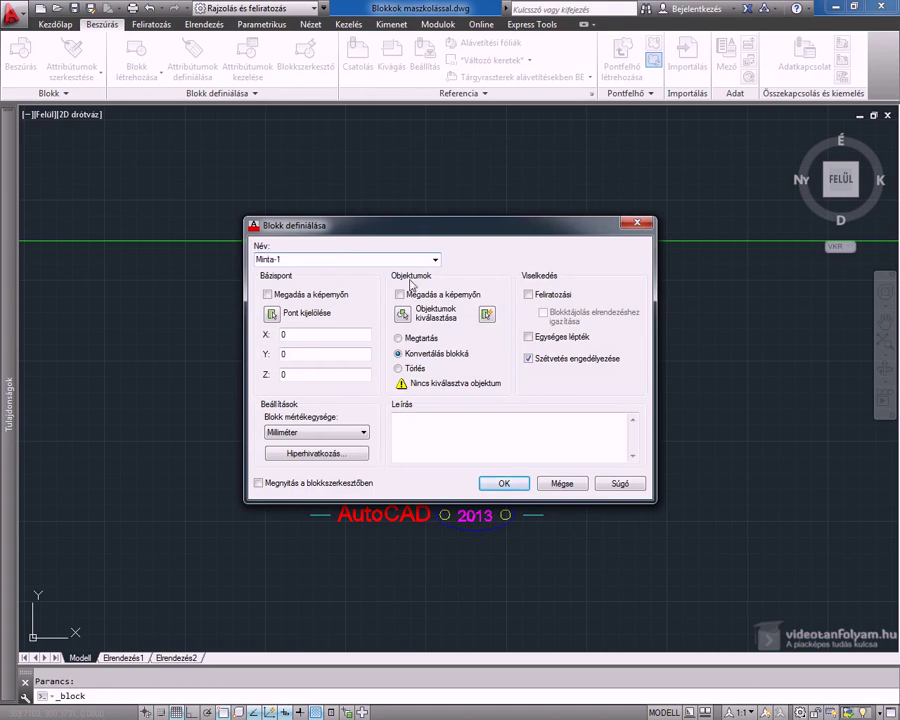
left_click(402, 317)
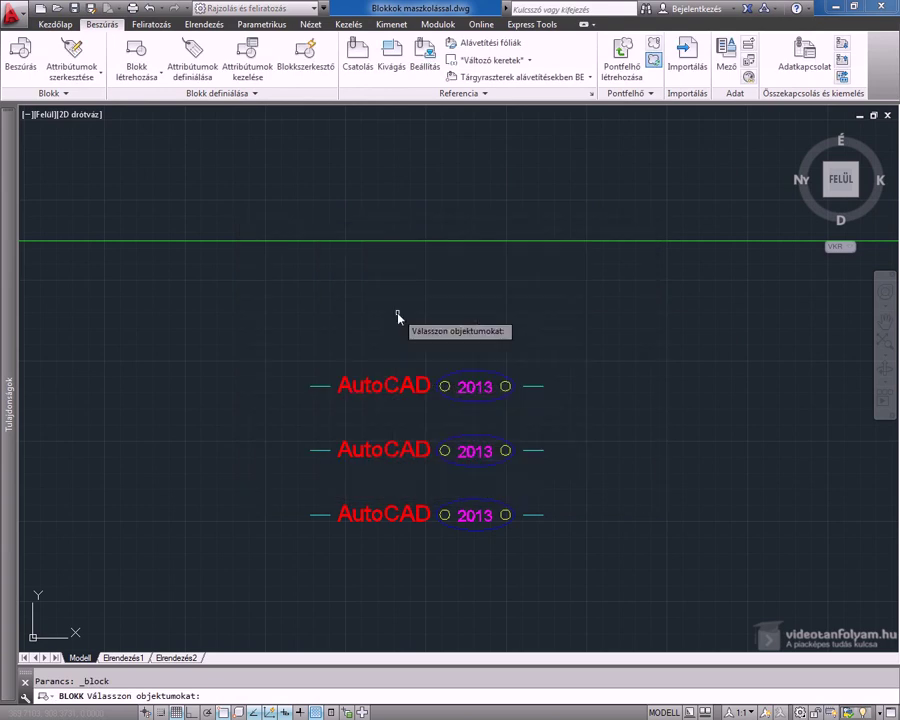
left_click(283, 350)
left_click(575, 416)
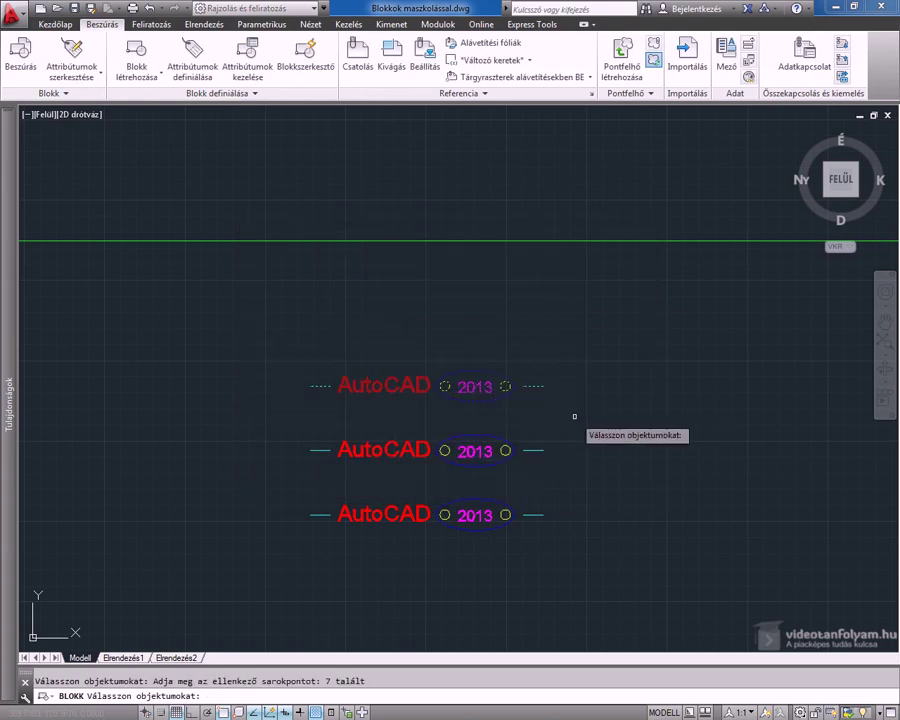
key("Return")
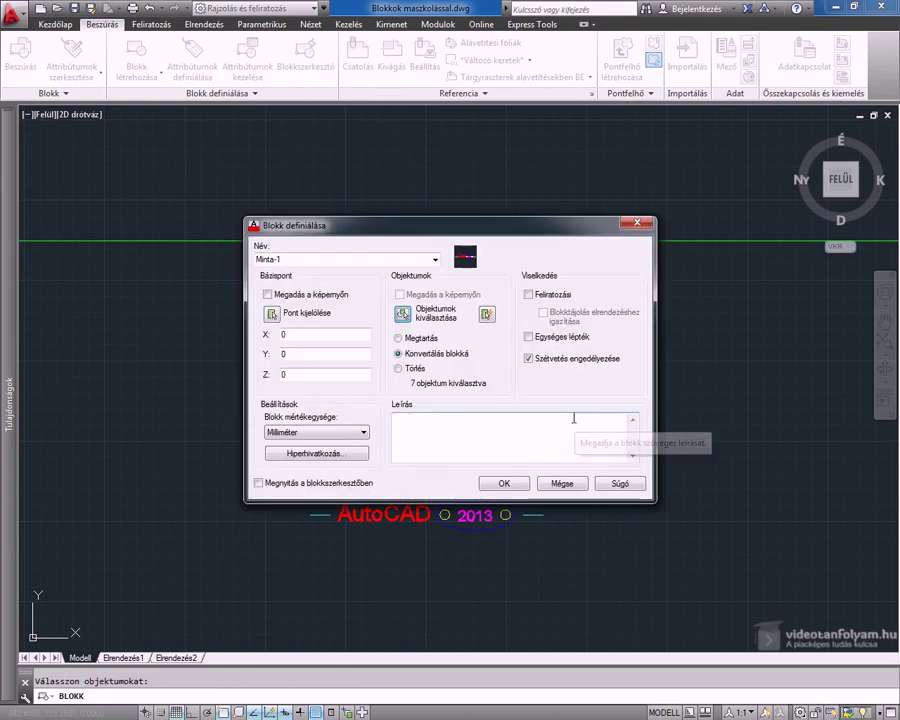
left_click(507, 484)
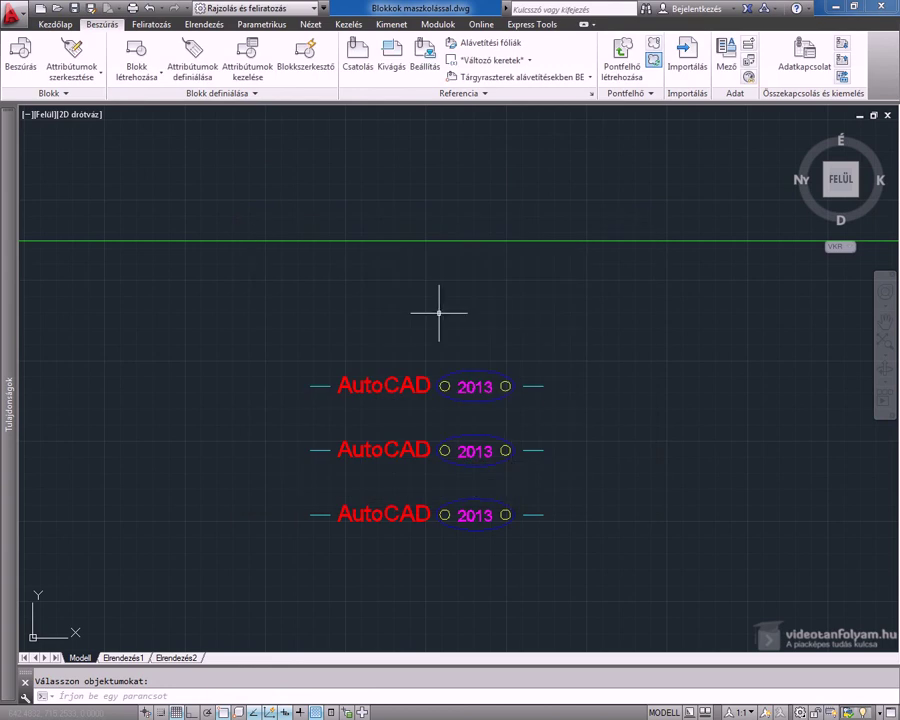
Step: Move the Minta-1 block by the outer end of its left short line onto the green line
left_click(50, 23)
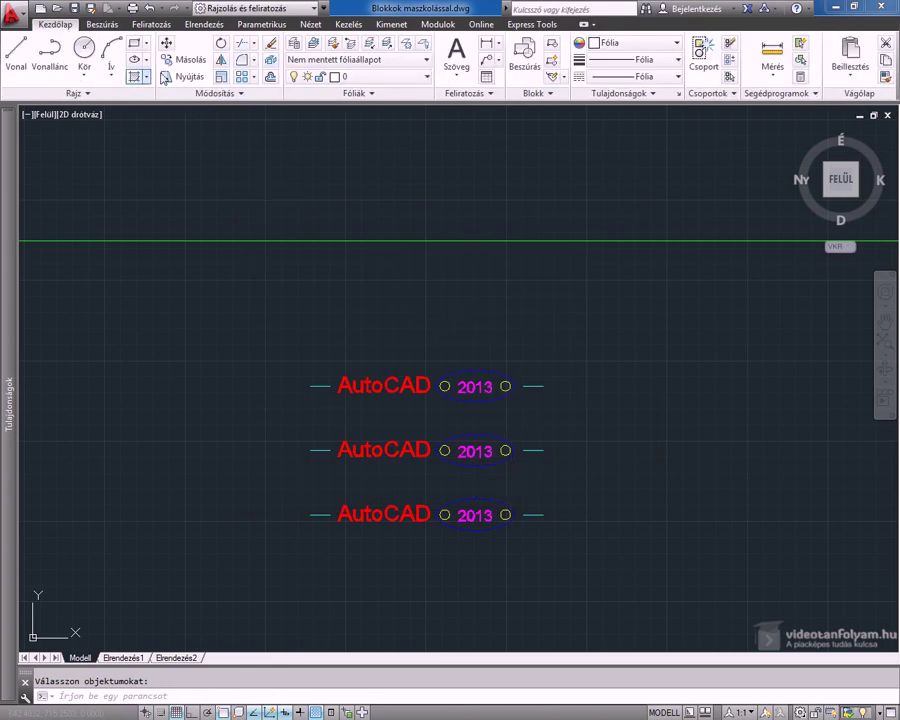
left_click(167, 45)
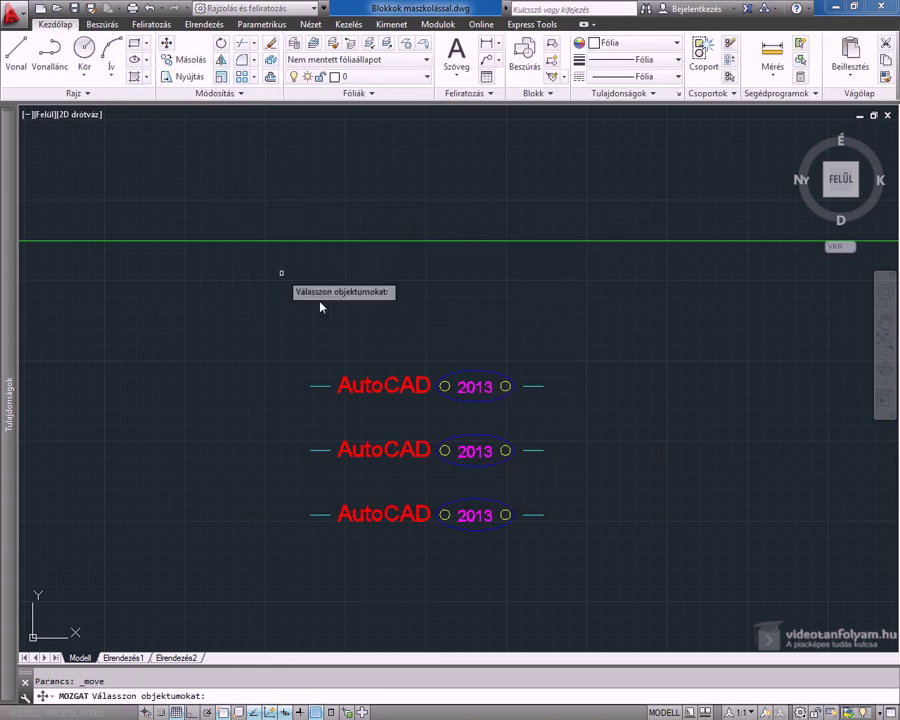
left_click(312, 385)
key("Return")
left_click(310, 385)
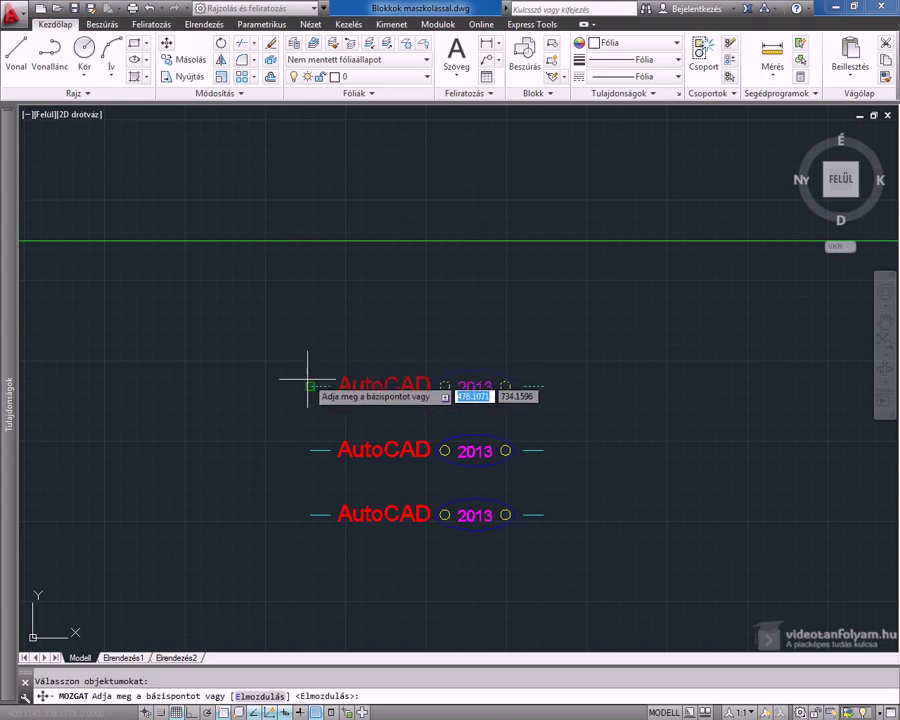
left_click(149, 239)
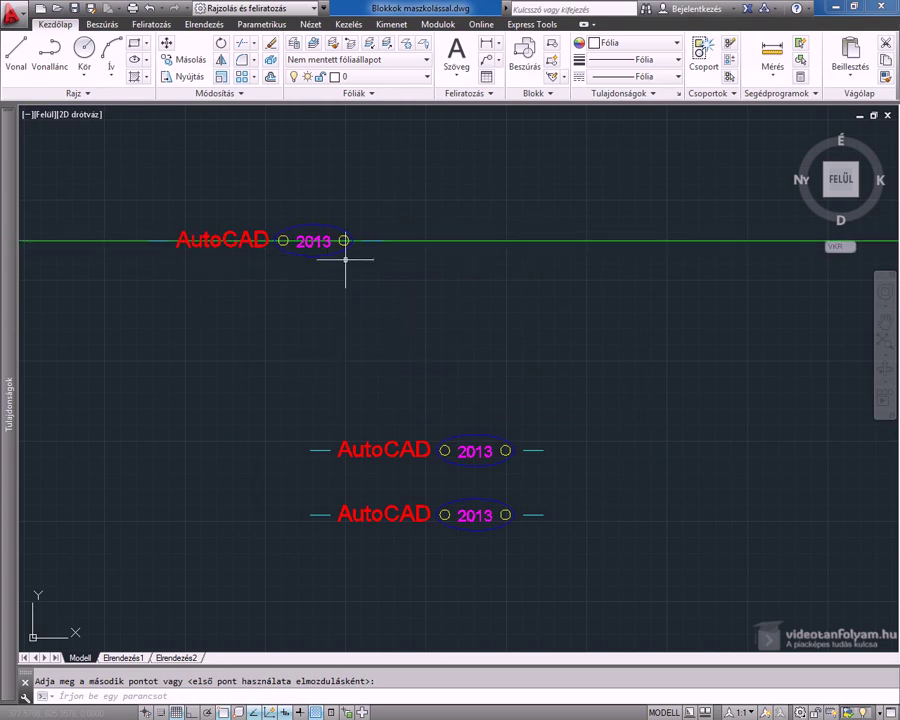
Step: Break the green line from just before the block to just beyond its other end
left_click(241, 96)
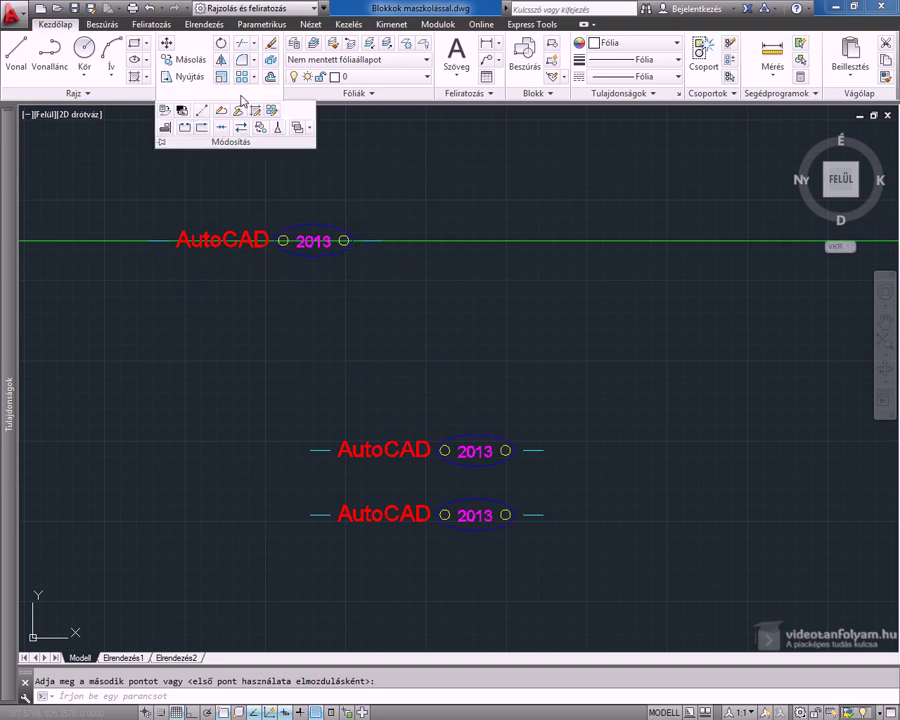
left_click(185, 129)
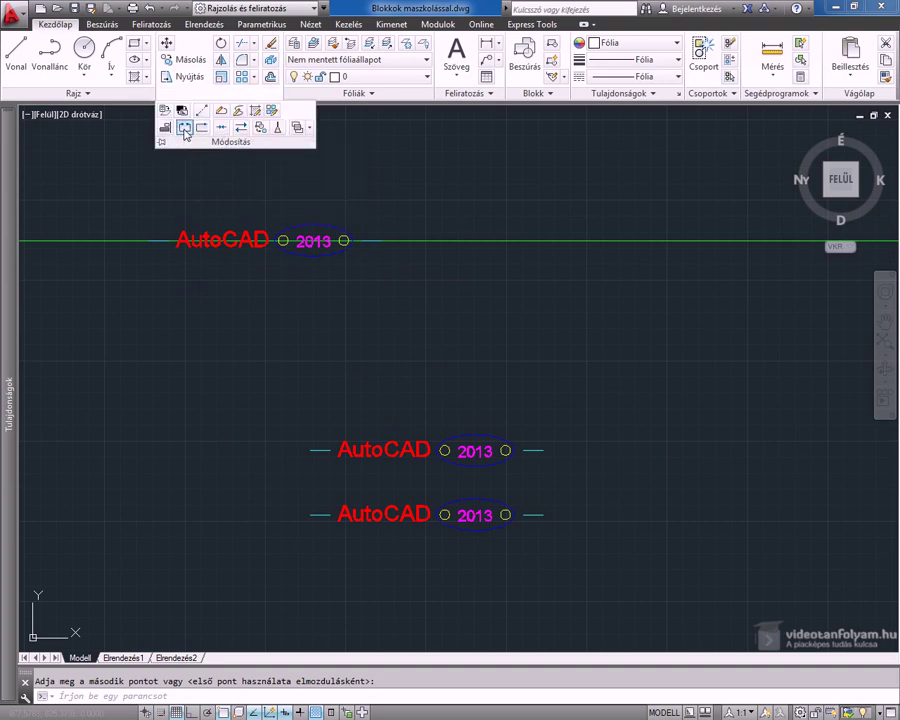
left_click(107, 241)
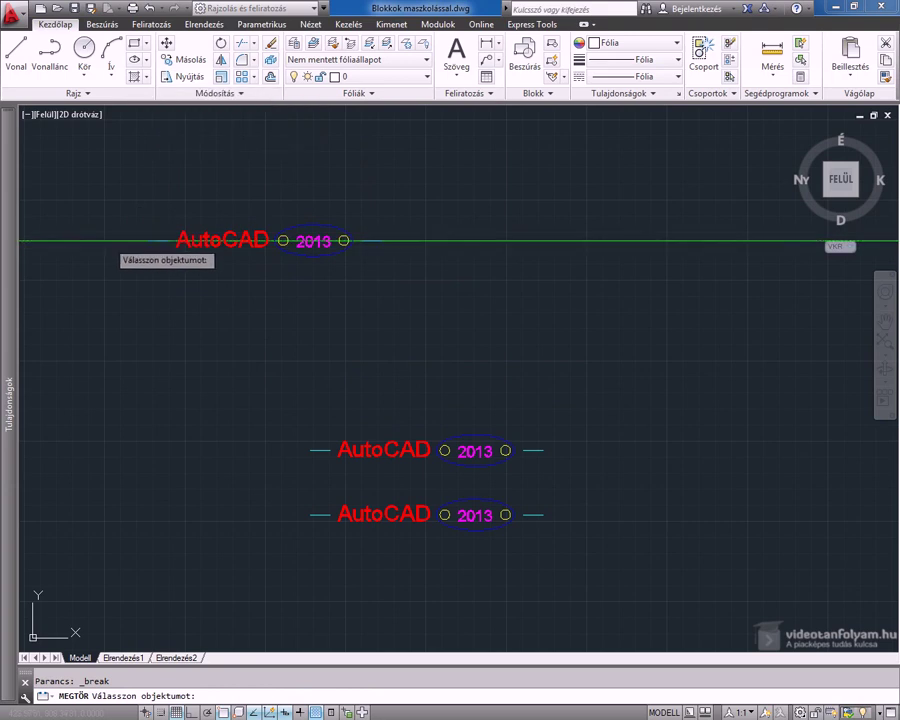
left_click(400, 264)
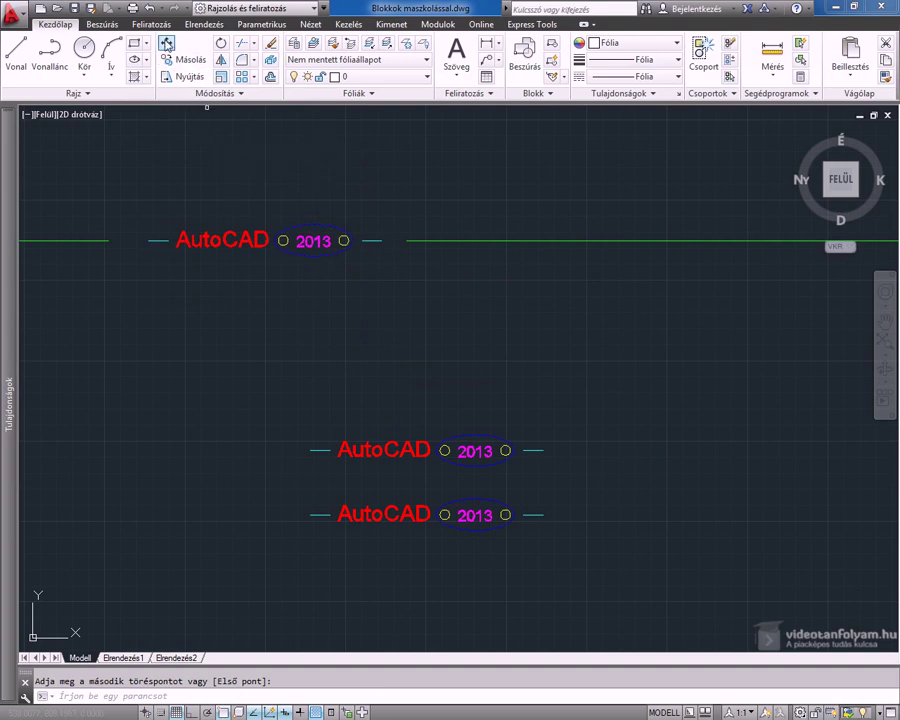
Step: Move the block about 220 units horizontally to the right along the green line, with Ortho on
left_click(167, 44)
left_click(217, 238)
key("Return")
left_click(195, 297)
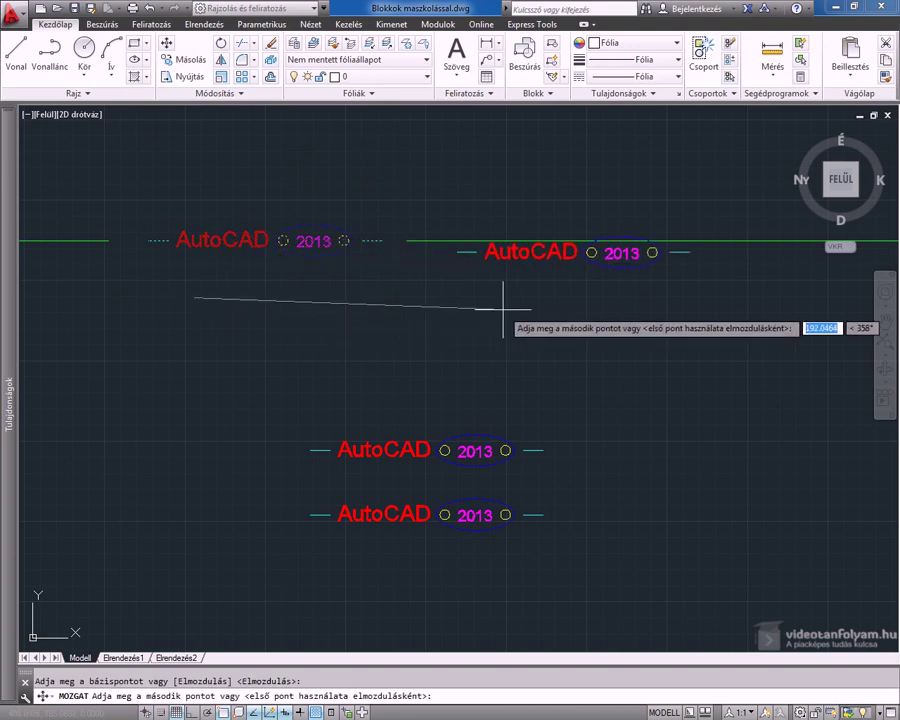
key("F8")
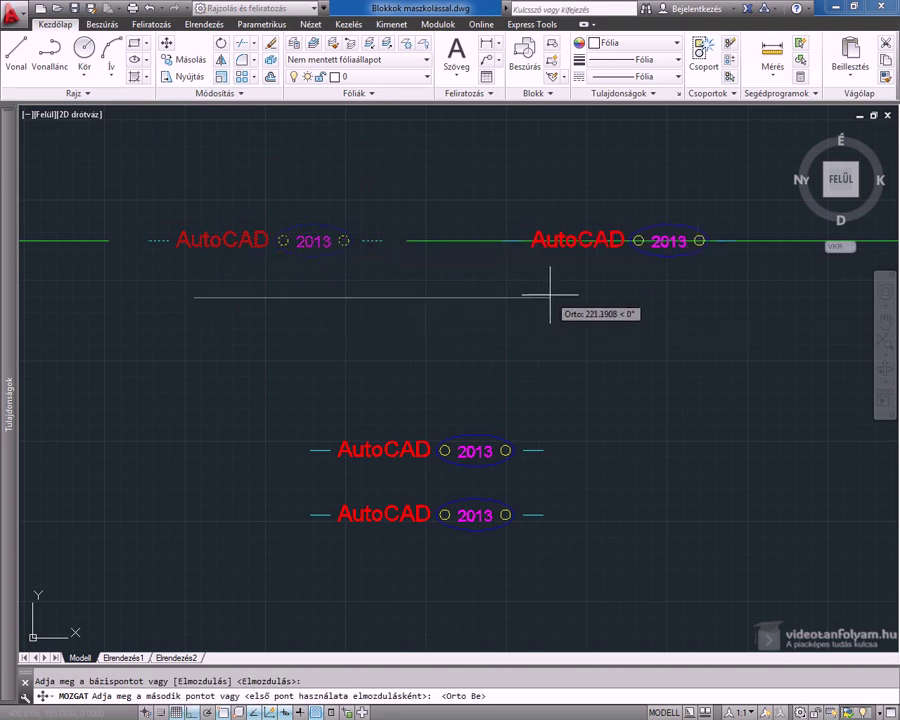
left_click(547, 296)
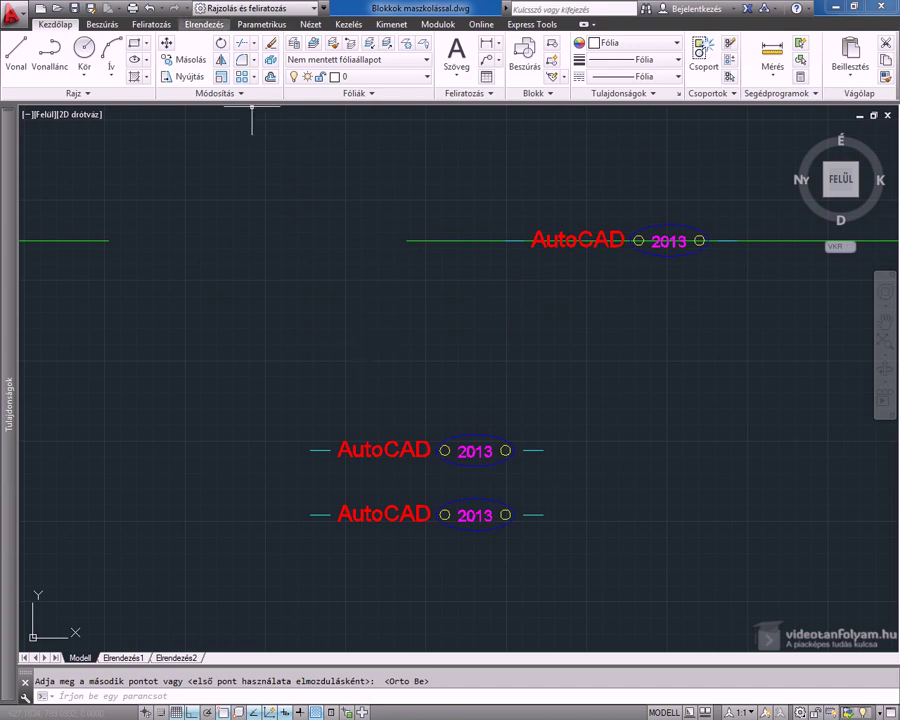
Step: Undo both block moves and the break in the green line
left_click(149, 9)
left_click(149, 9)
left_click(149, 9)
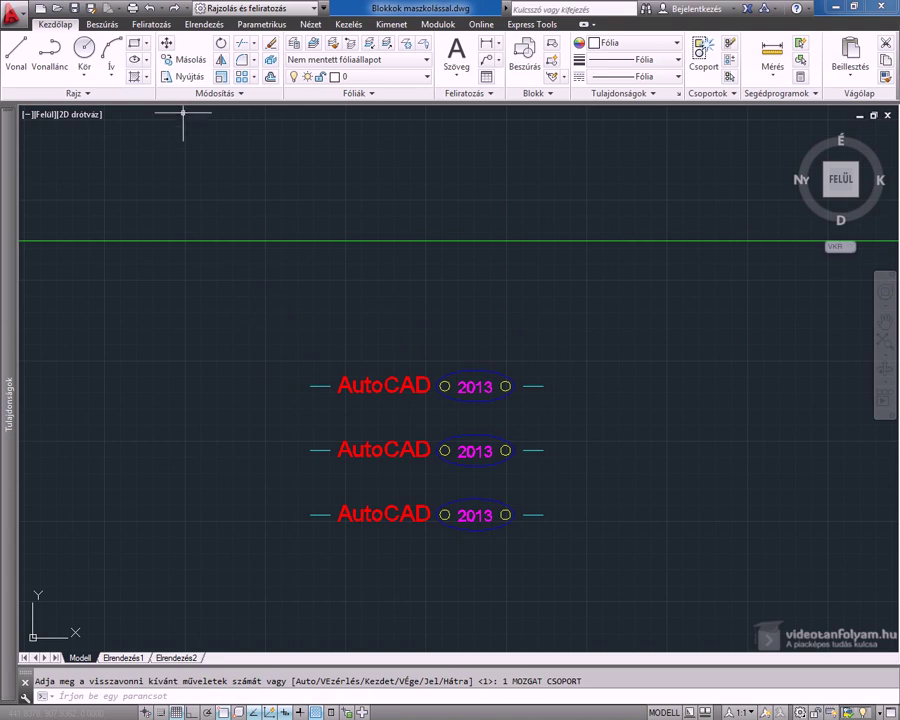
Step: Draw a rectangle around the topmost logo block, as wide as the block between its outer line ends
left_click(136, 45)
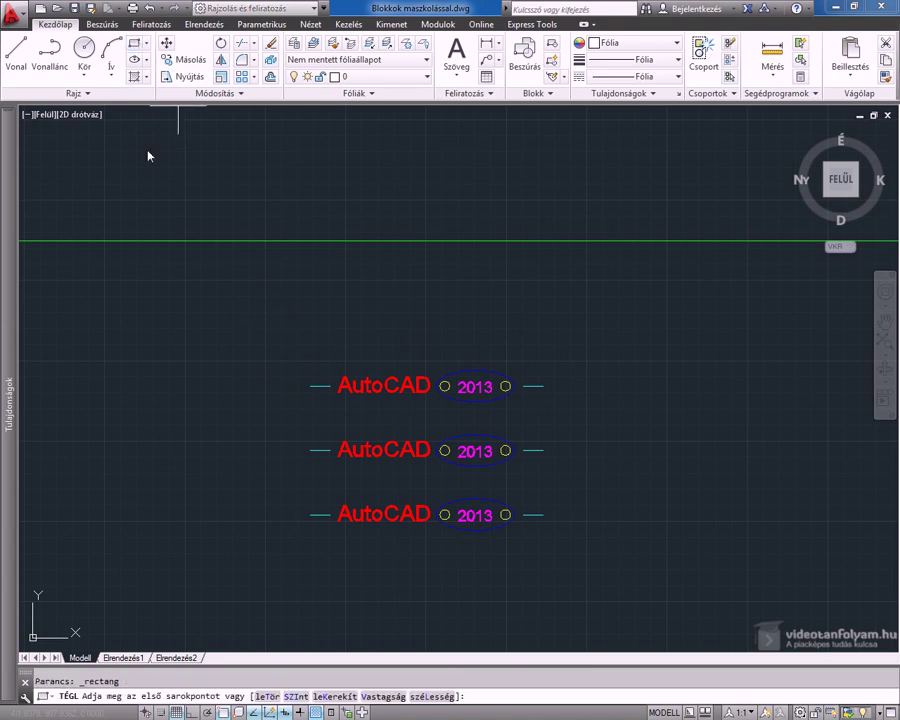
left_click(310, 361)
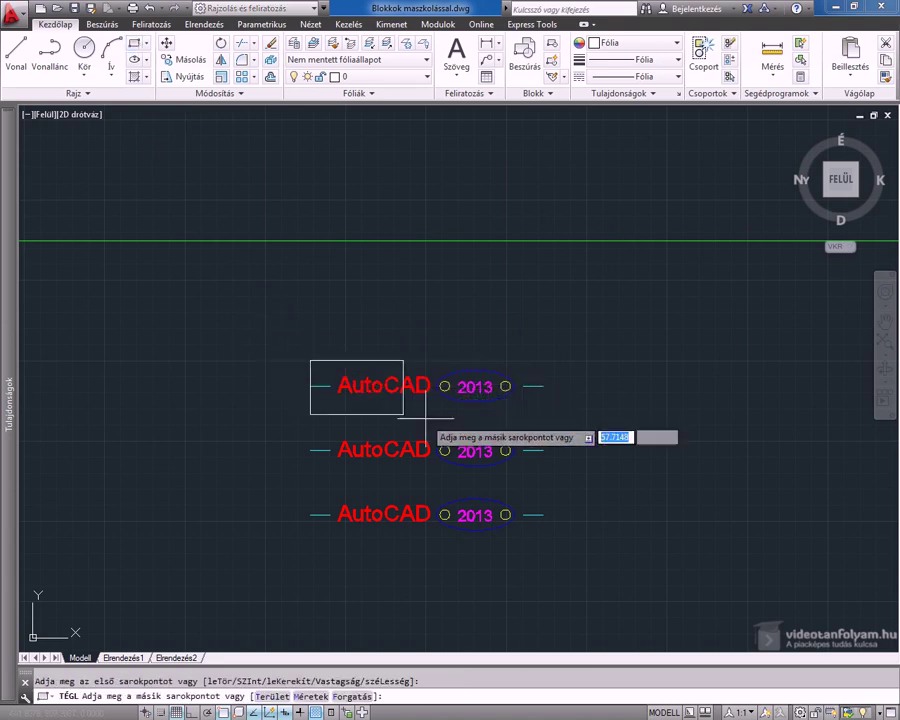
left_click(543, 408)
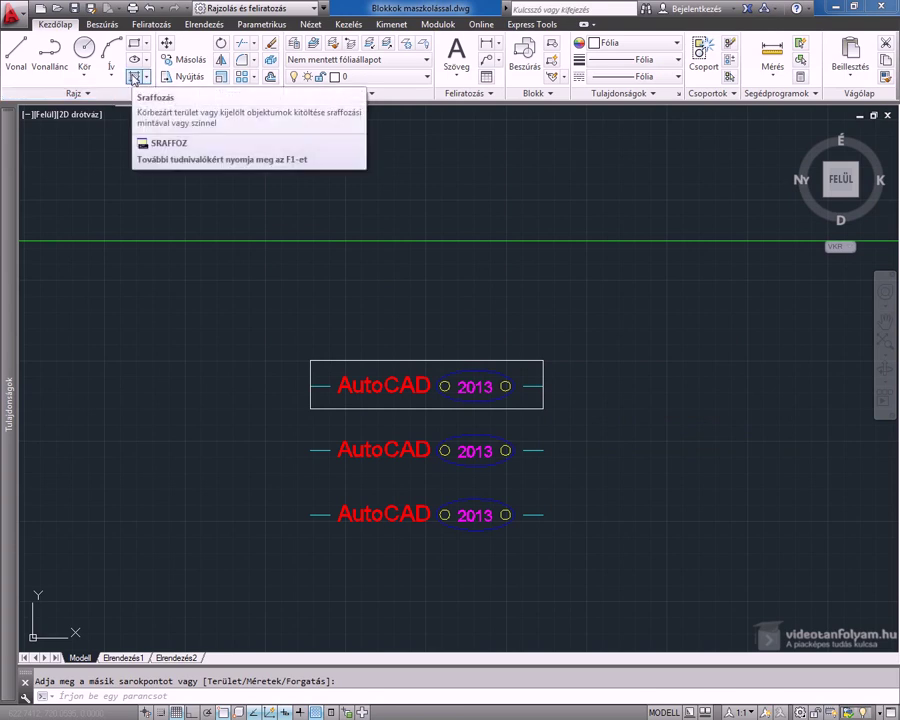
Step: Fill the rectangle around the topmost block with a SOLID hatch
left_click(133, 77)
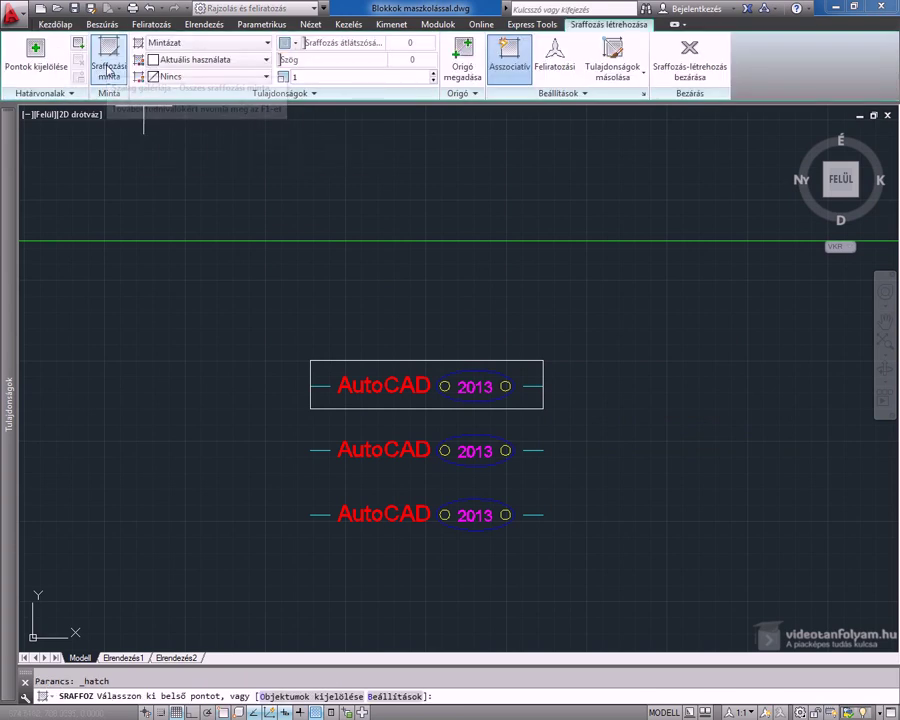
left_click(109, 67)
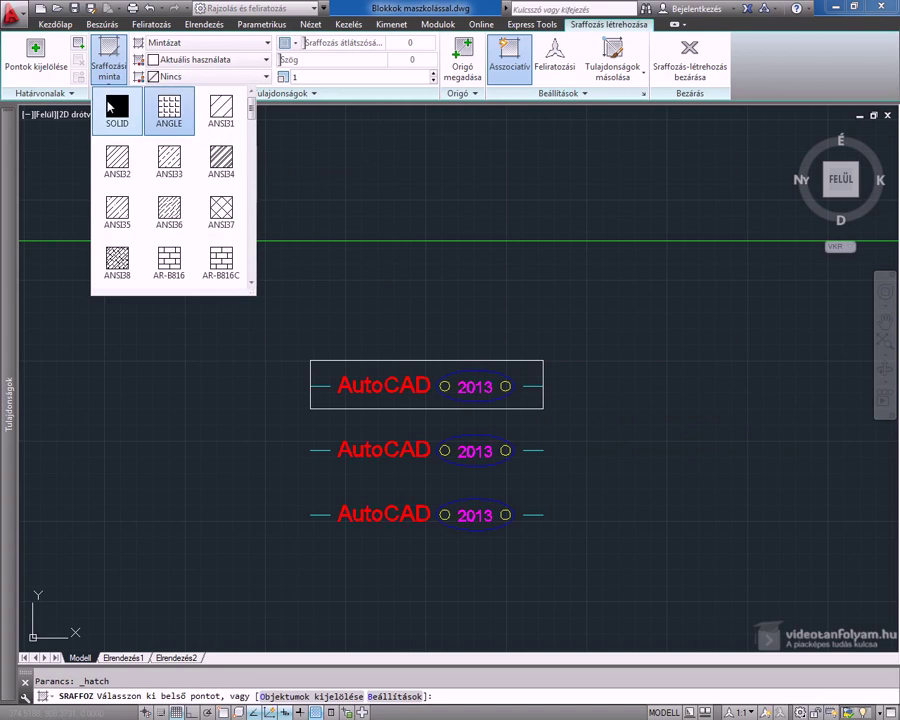
left_click(112, 104)
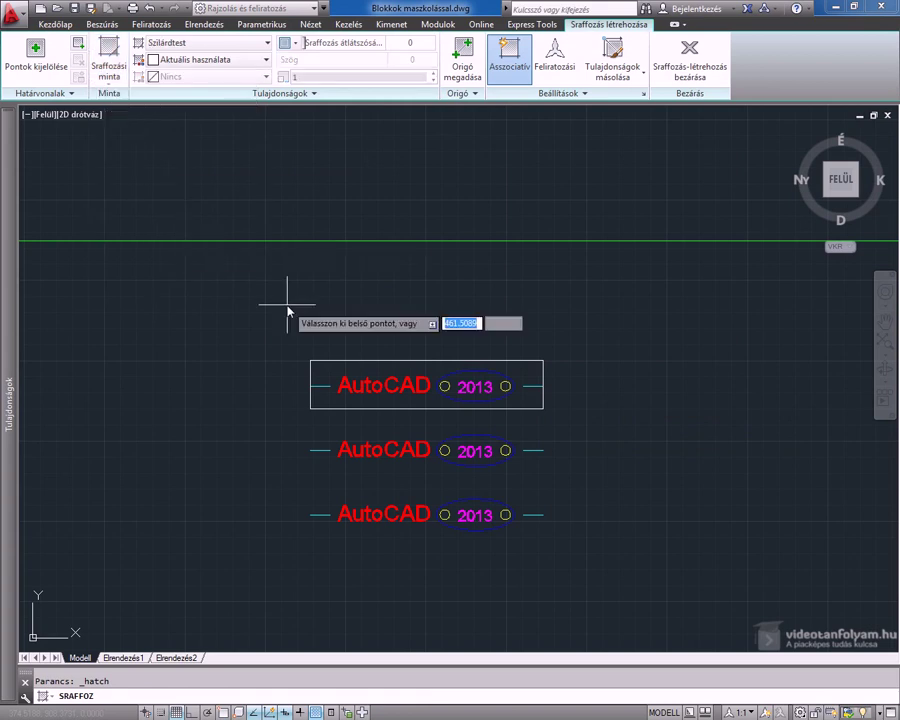
left_click(401, 383)
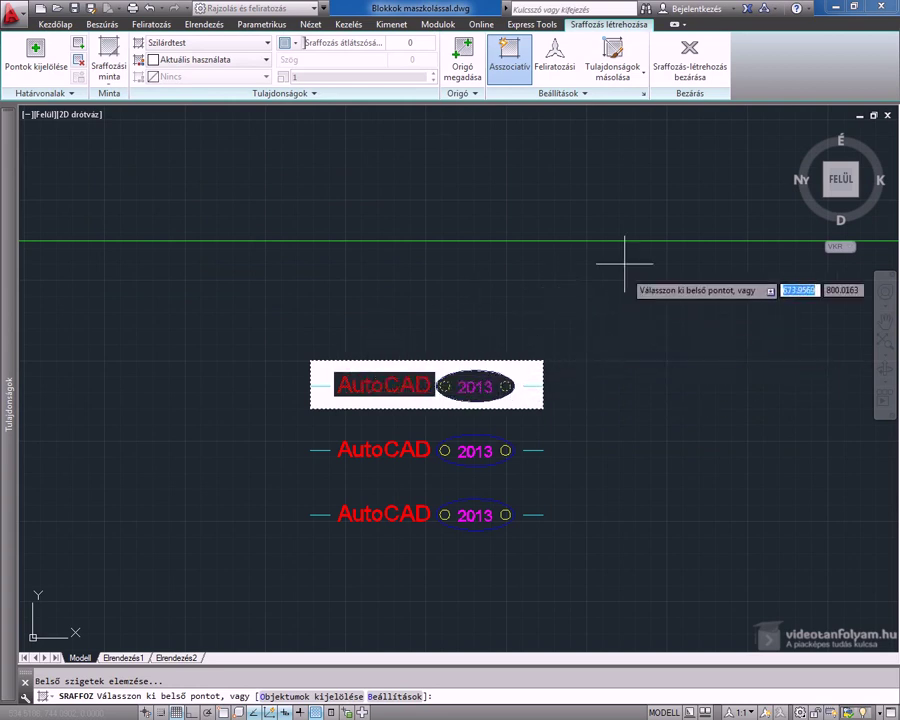
Step: Set the hatch to ignore island detection (Szigetkeresés figyelmen kívül hagyása) so it fills the entire rectangle, and finish the hatch
left_click(585, 94)
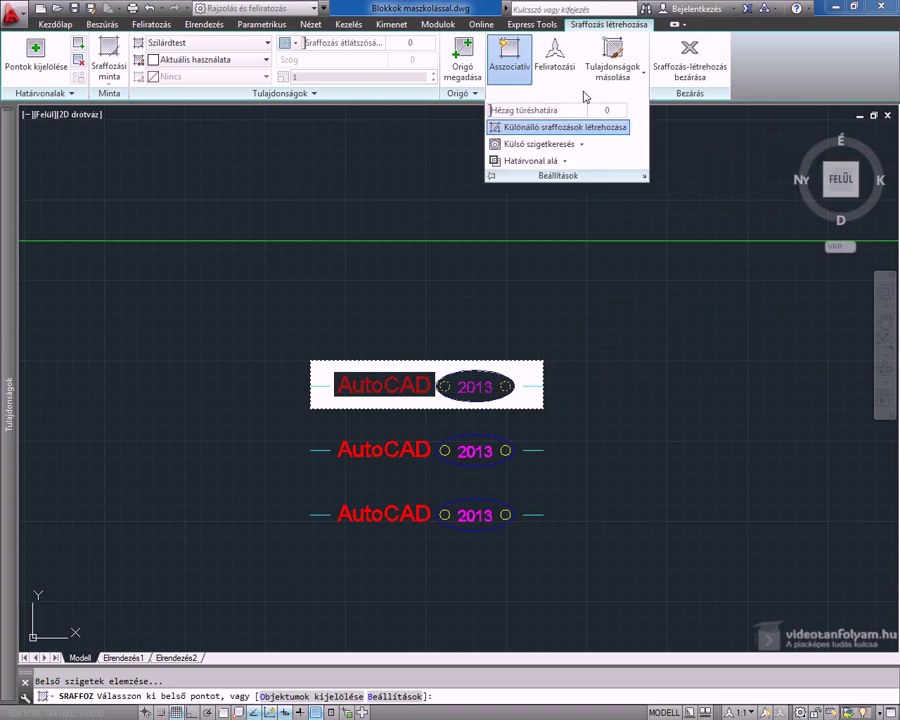
left_click(582, 145)
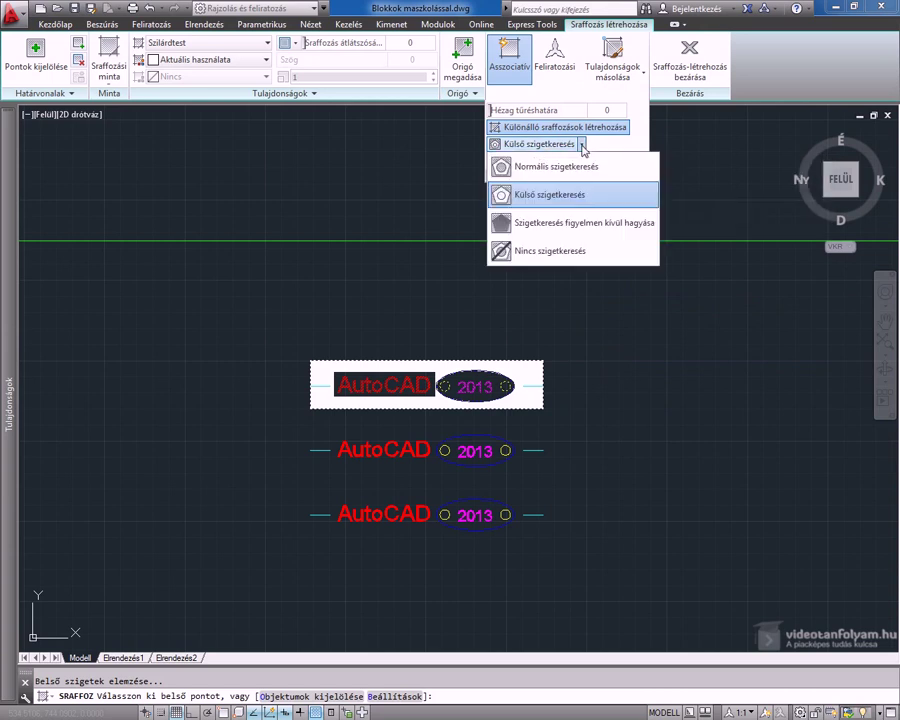
left_click(580, 224)
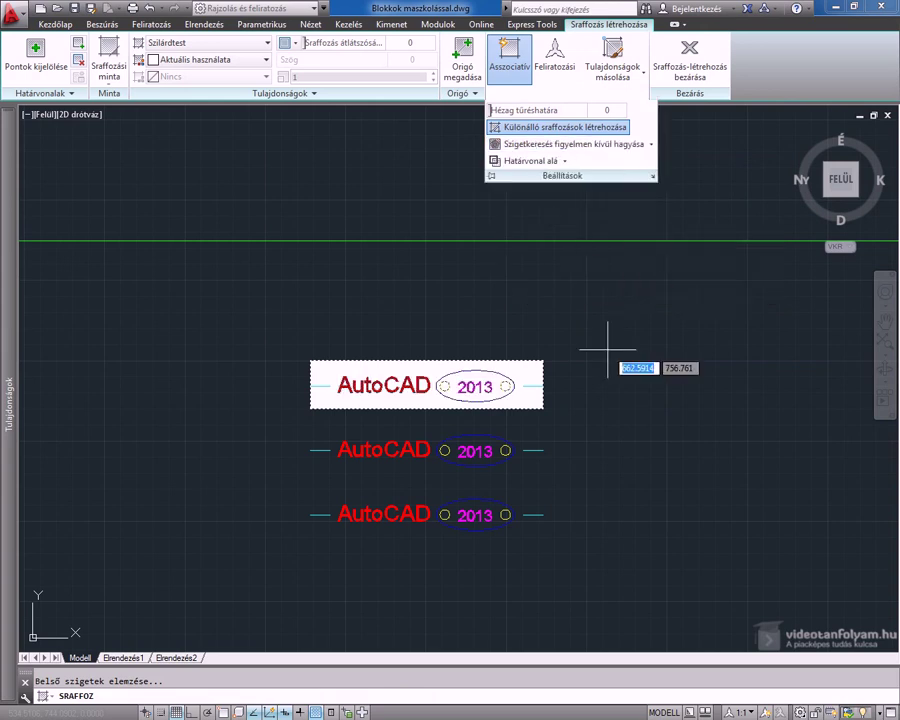
key("Escape")
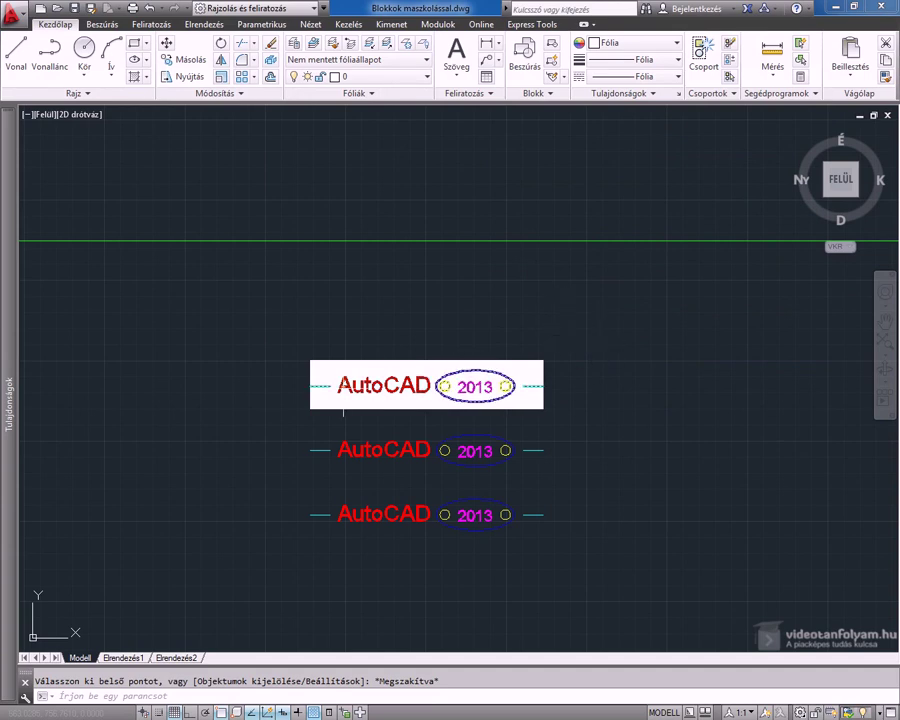
Step: Send the solid hatch behind all other objects with the Legalulra display order option
left_click(524, 371)
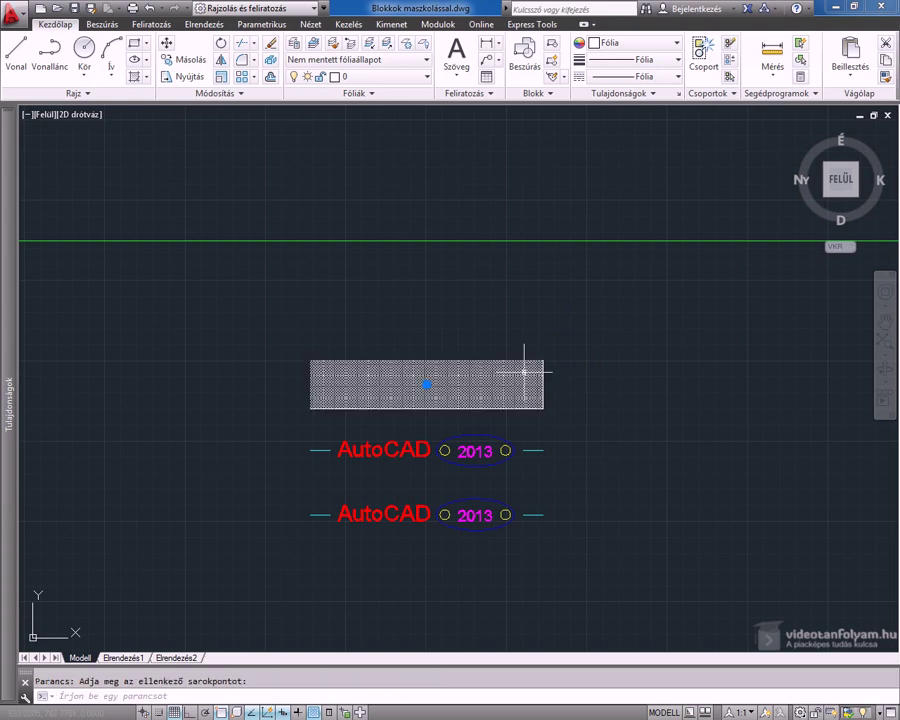
right_click(471, 277)
mouse_move(569, 528)
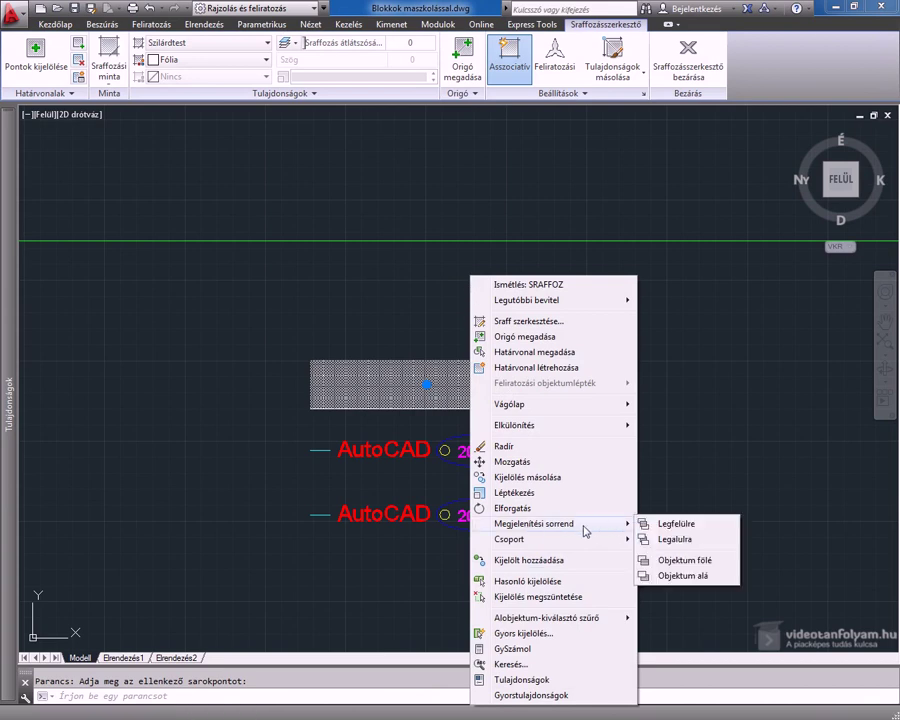
left_click(679, 541)
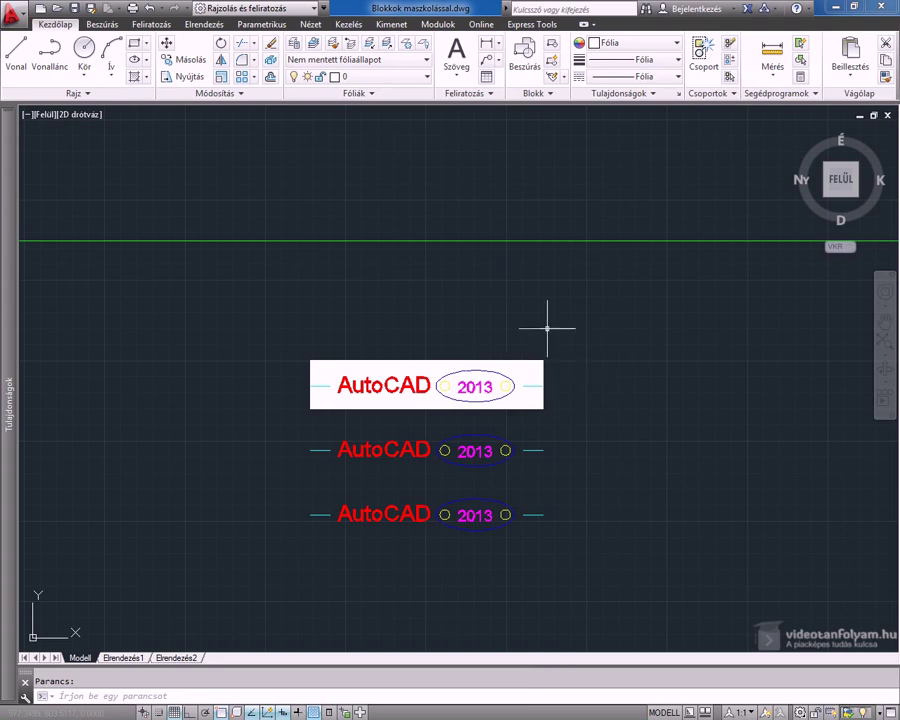
Step: Change the colour of the solid hatch behind the topmost block to index colour 142 through its quick properties, and deselect it
left_click(520, 371)
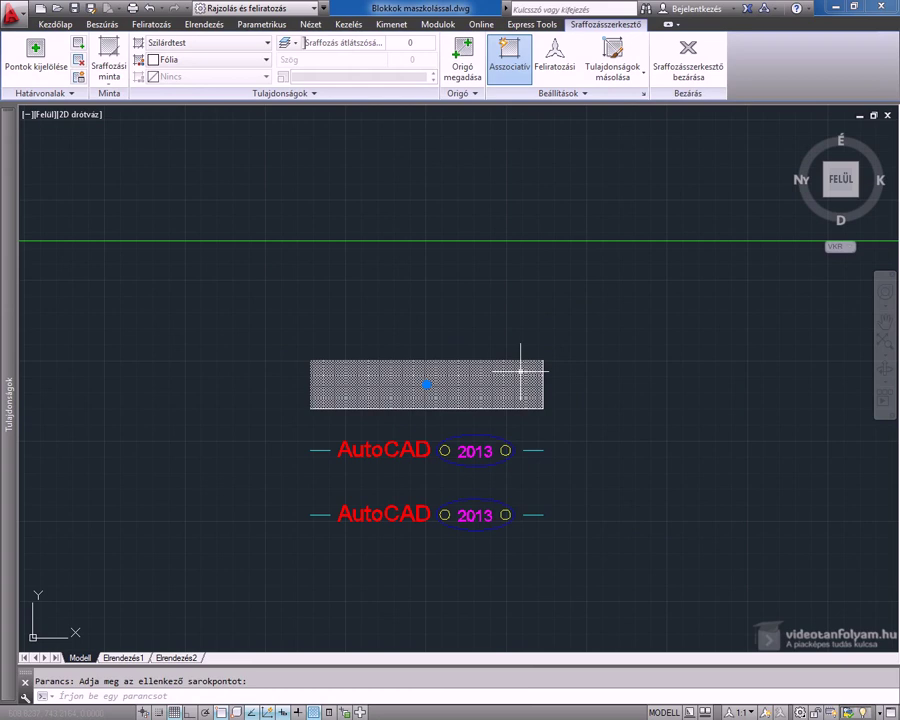
right_click(520, 371)
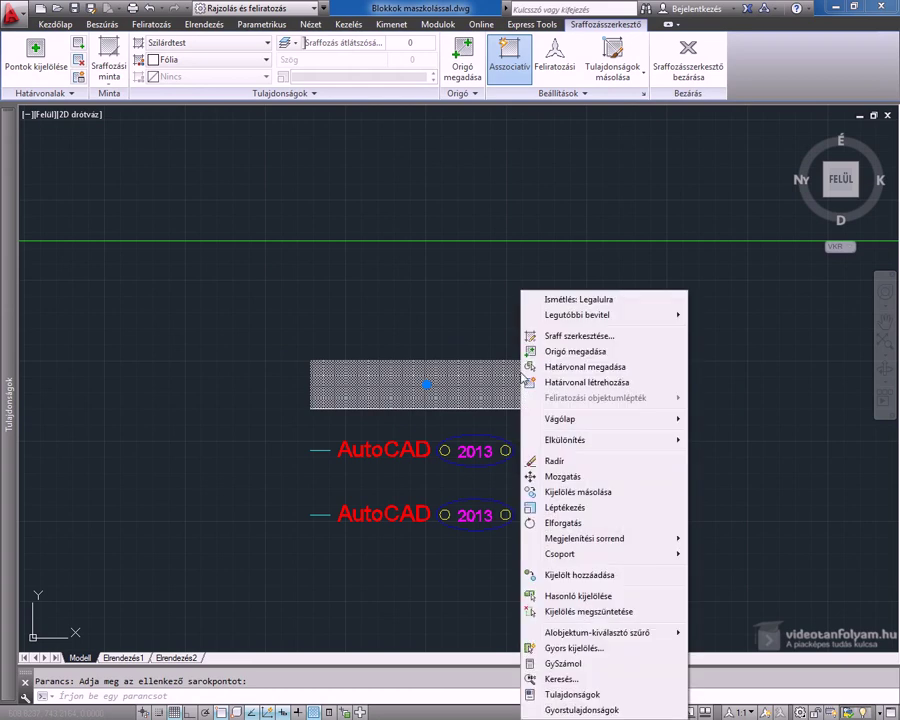
left_click(580, 710)
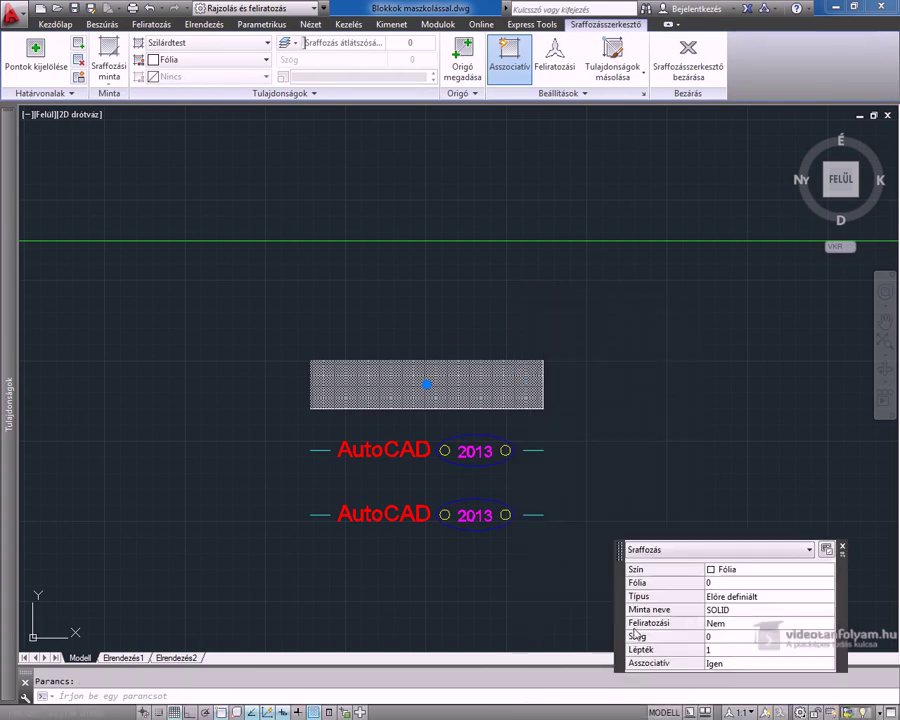
left_click_drag(619, 557, 581, 361)
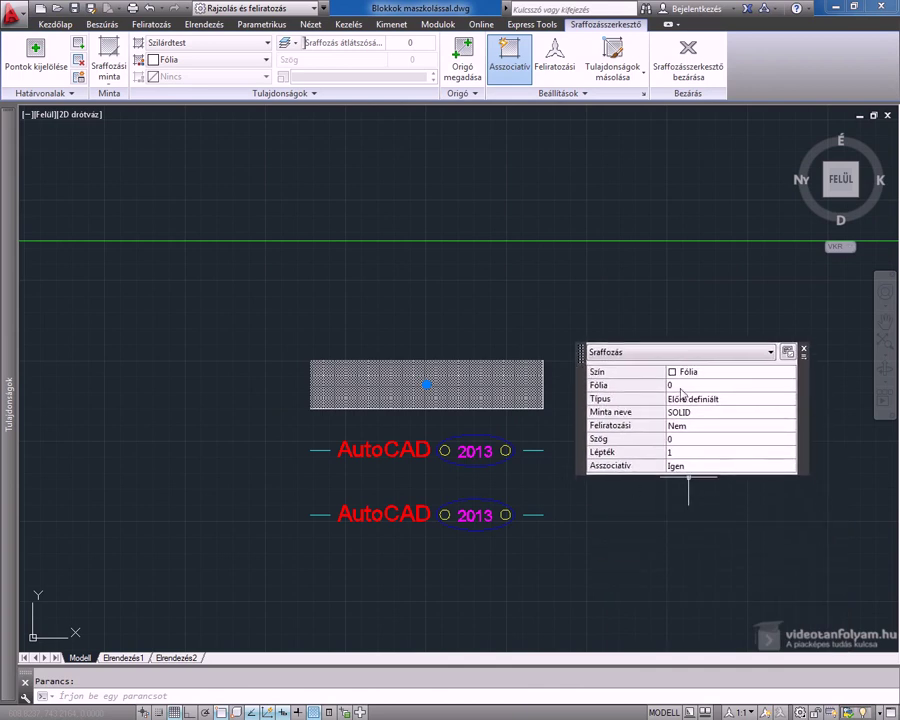
left_click(789, 375)
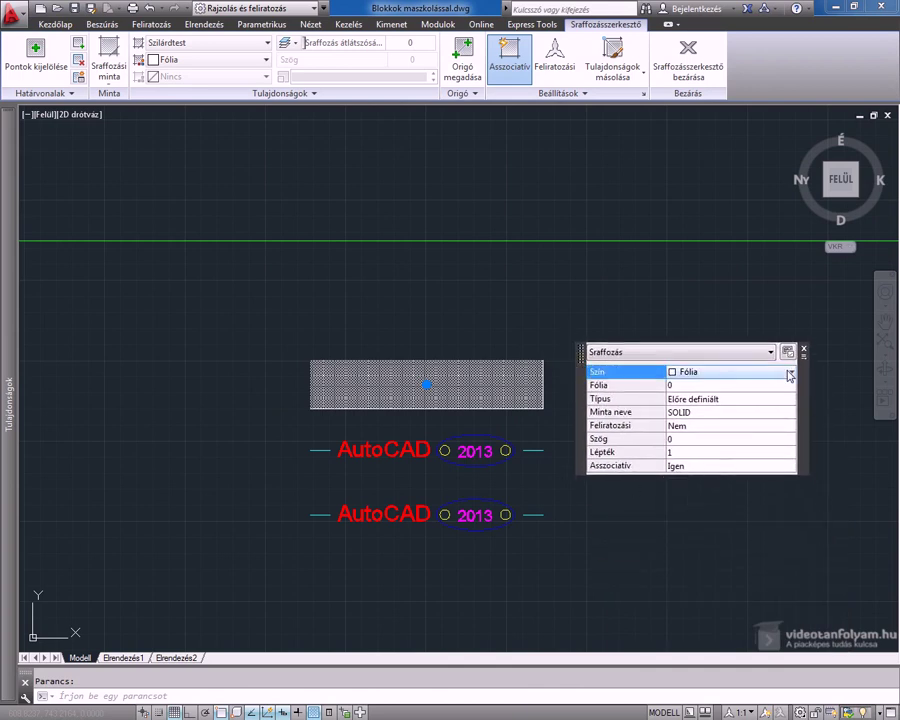
left_click(793, 375)
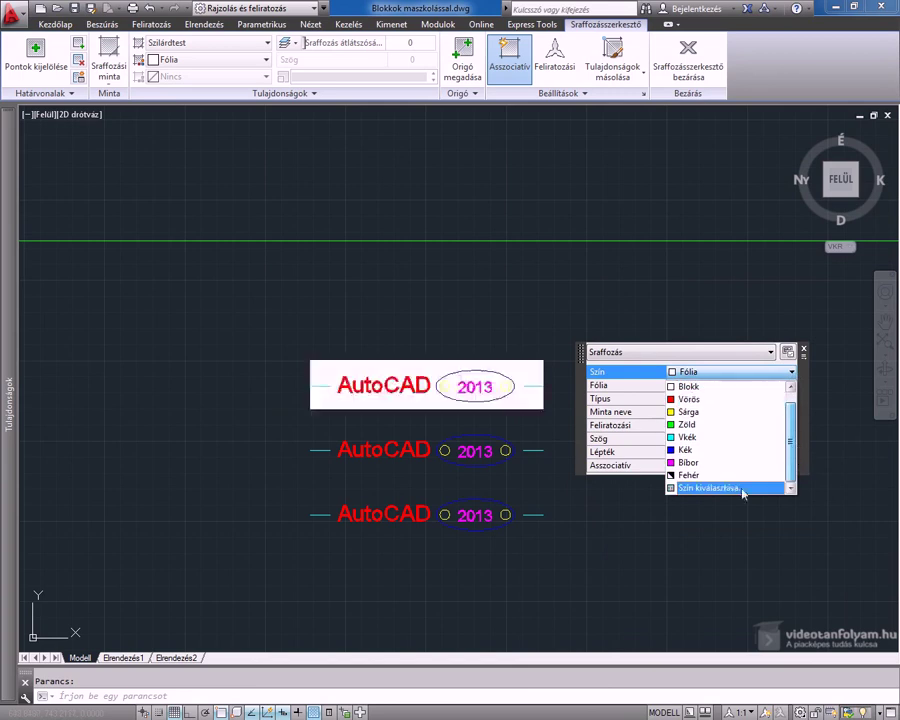
left_click(727, 488)
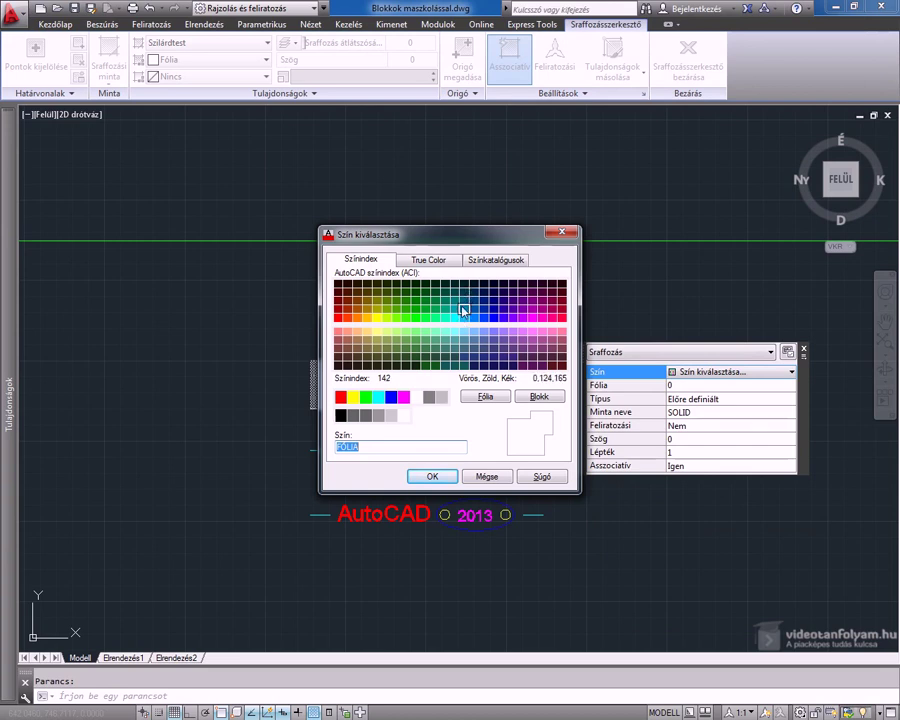
left_click(463, 310)
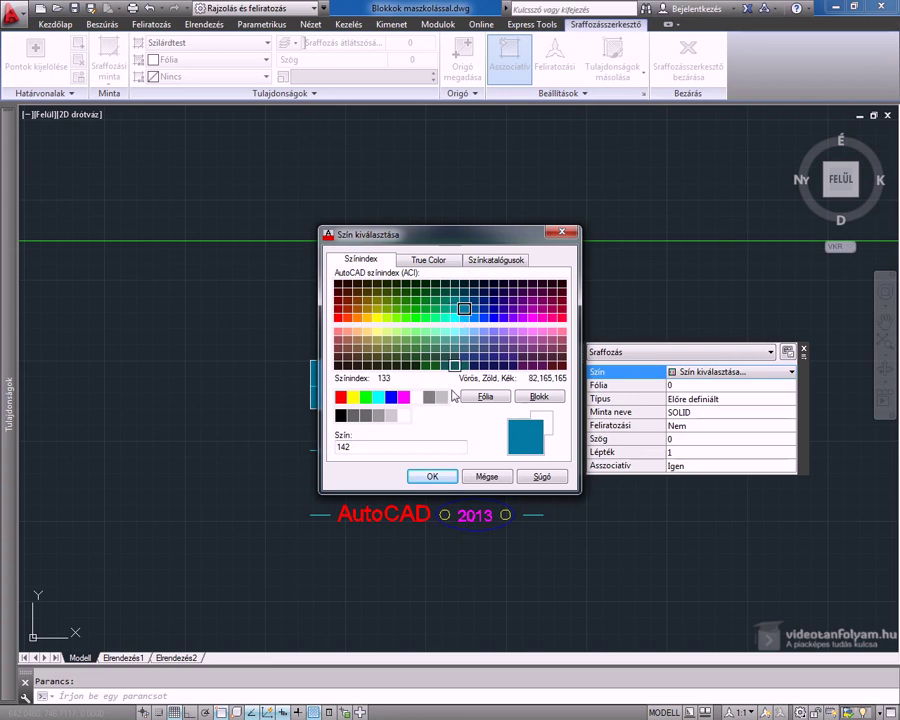
left_click(430, 477)
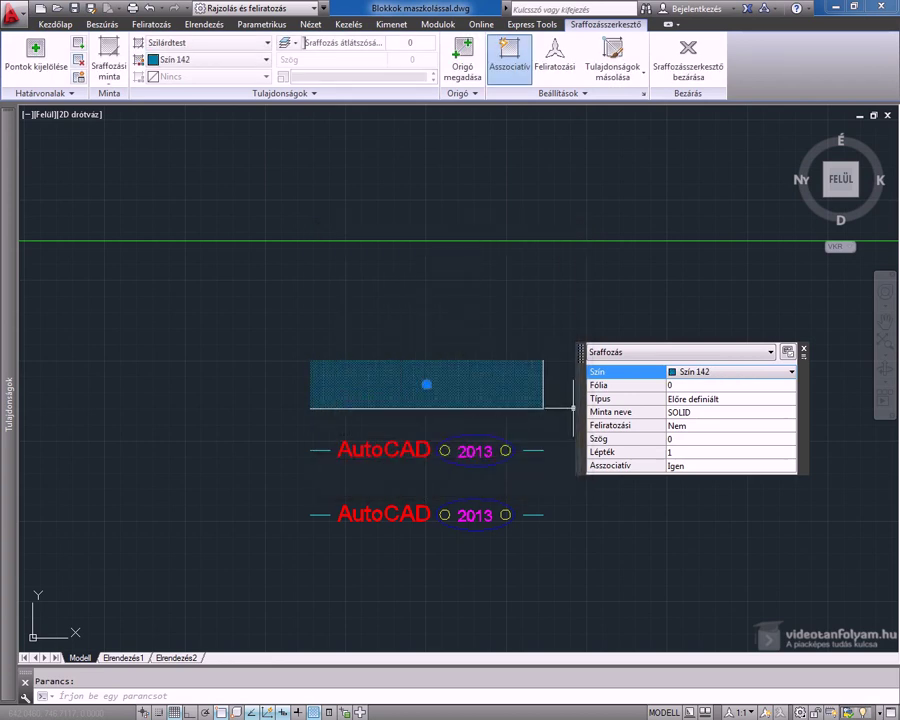
left_click(803, 348)
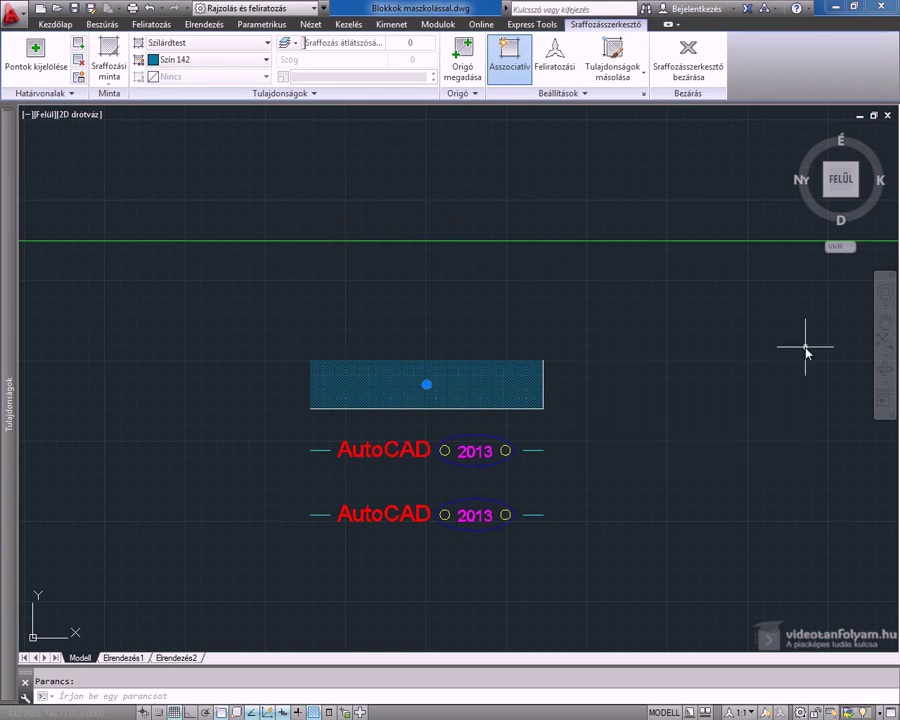
key("Escape")
key("Escape")
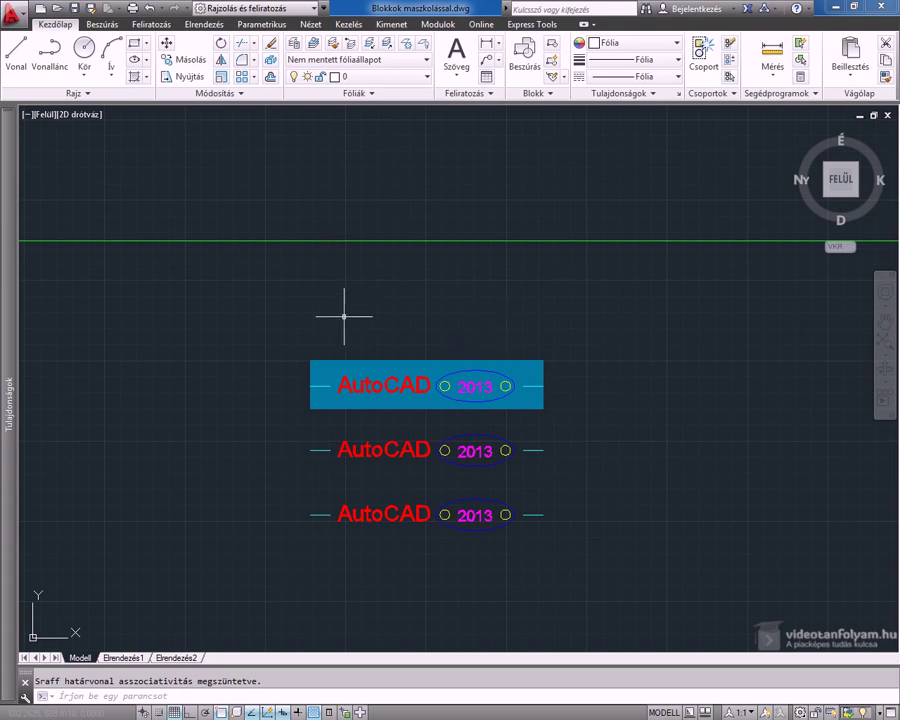
Step: Start a new block definition named Minta-2, based on the existing name Minta-1
left_click(102, 24)
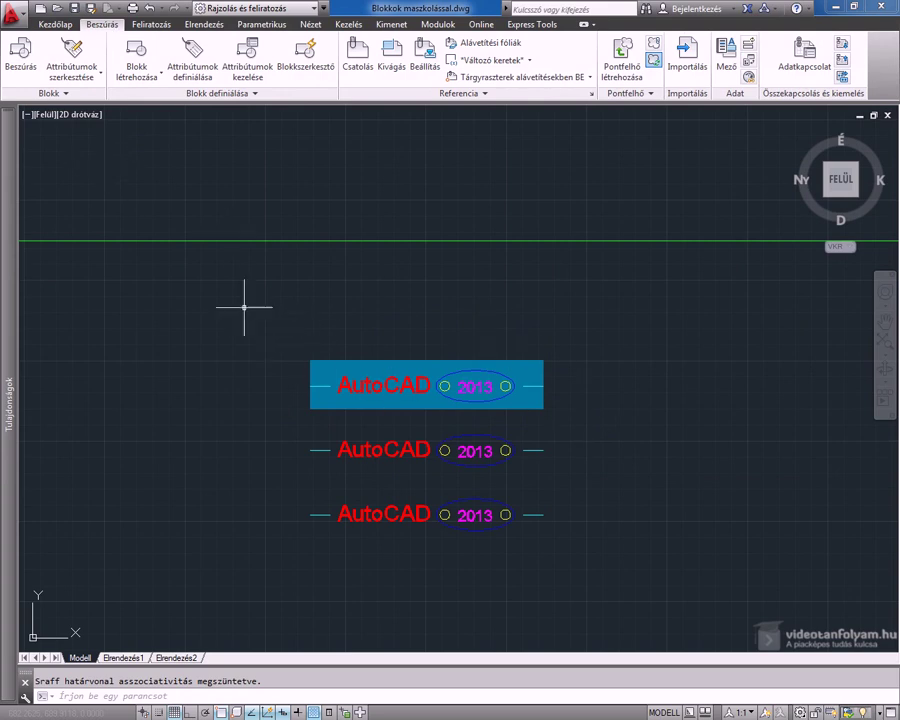
left_click(159, 77)
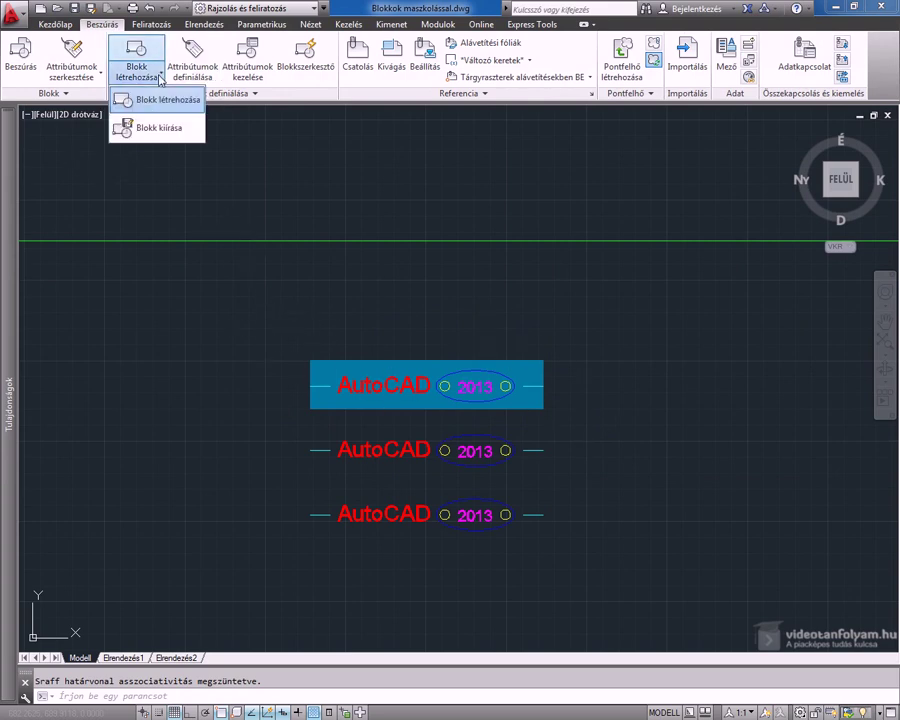
left_click(153, 101)
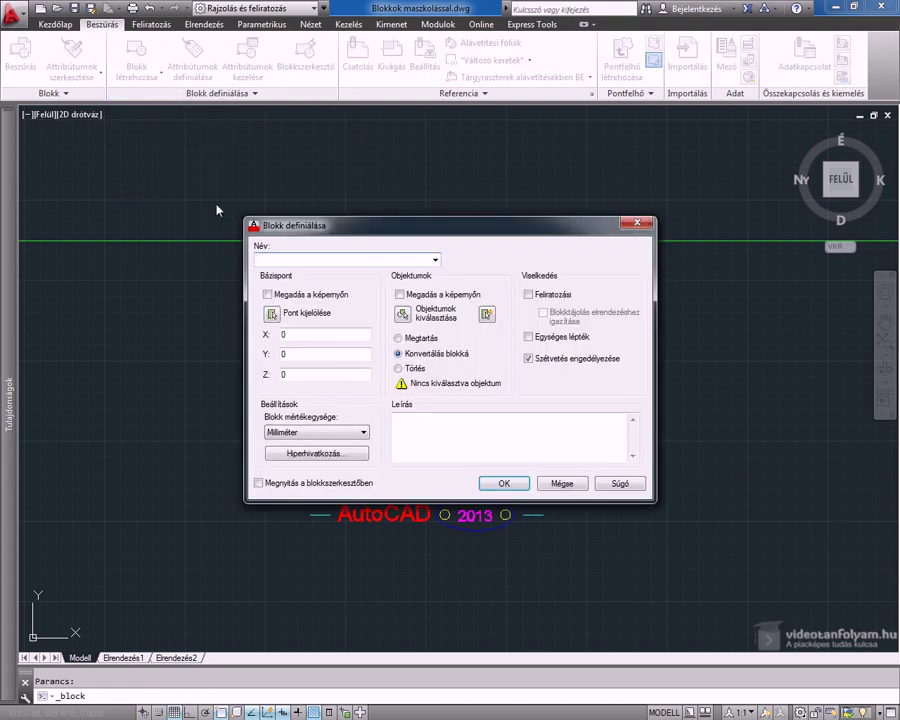
left_click(435, 261)
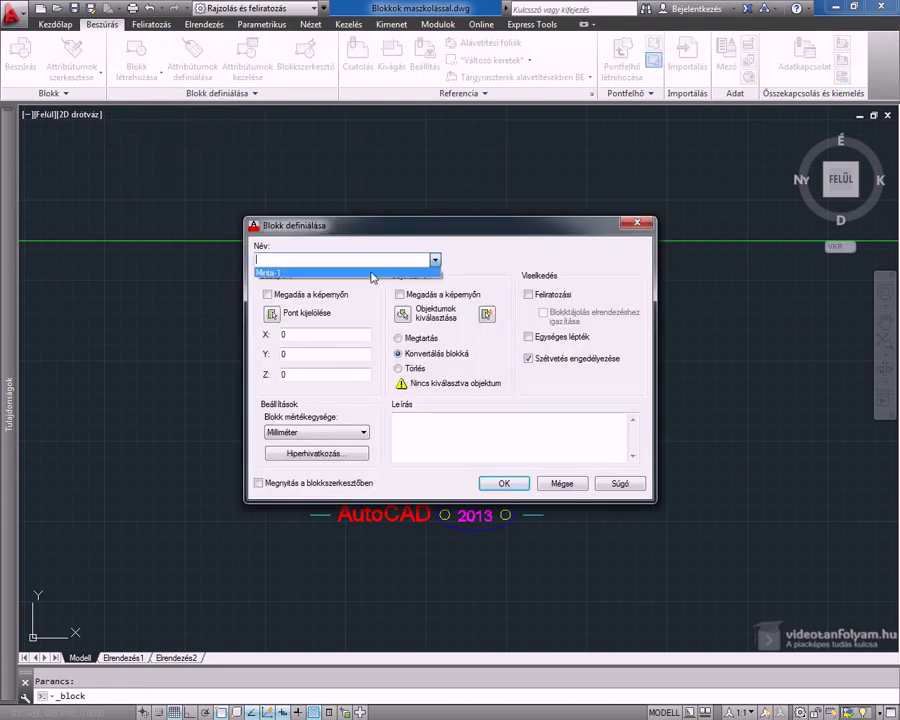
left_click(368, 272)
left_click(326, 264)
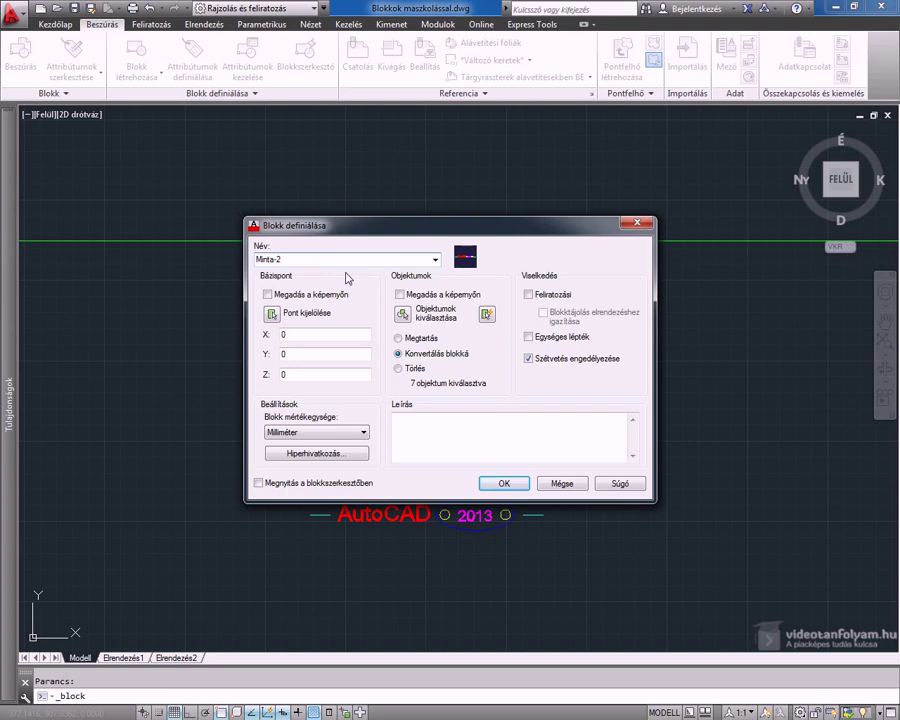
Step: Select the topmost logo block together with its hatch as the block's objects, and create the block
left_click(403, 315)
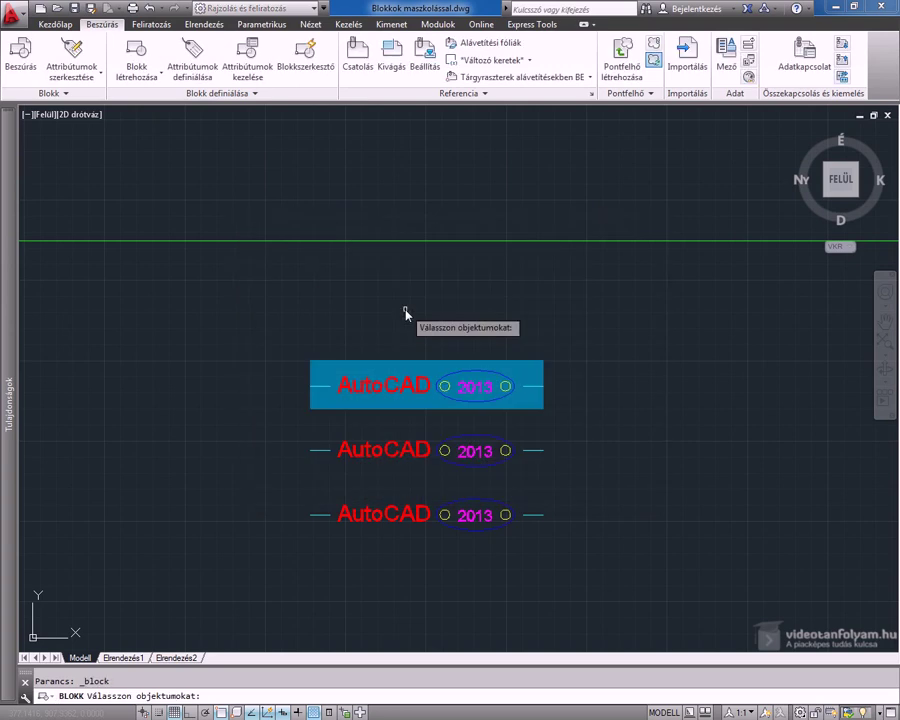
left_click(290, 345)
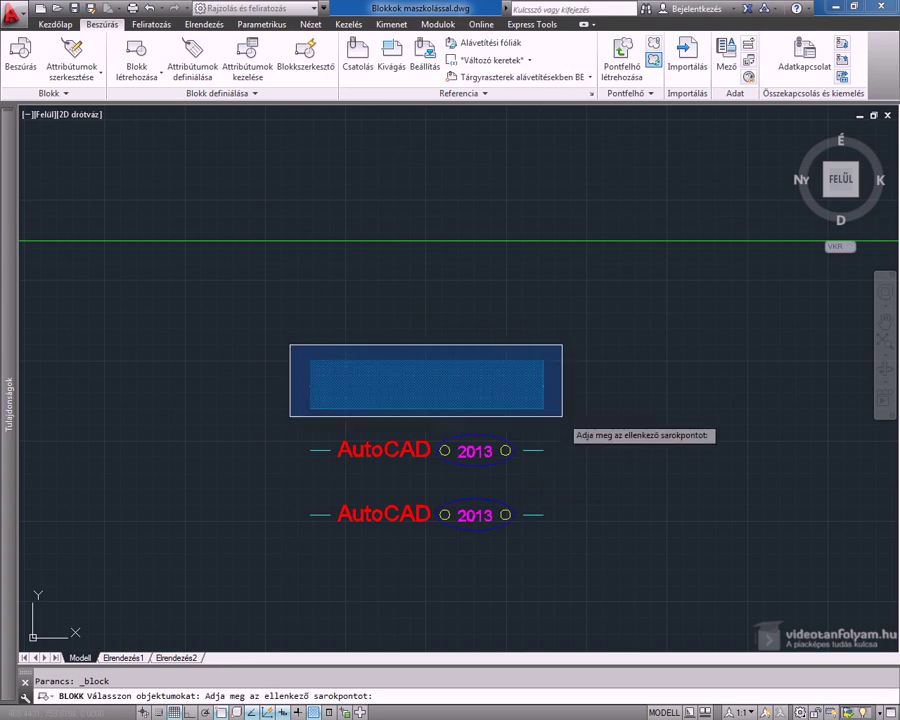
left_click(562, 416)
key("Return")
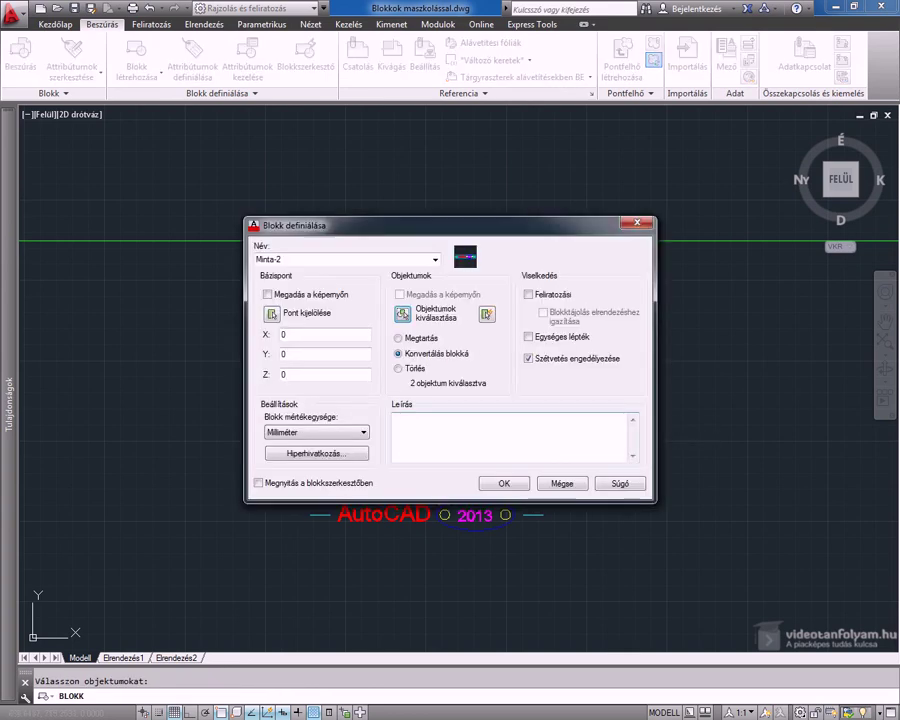
left_click(504, 484)
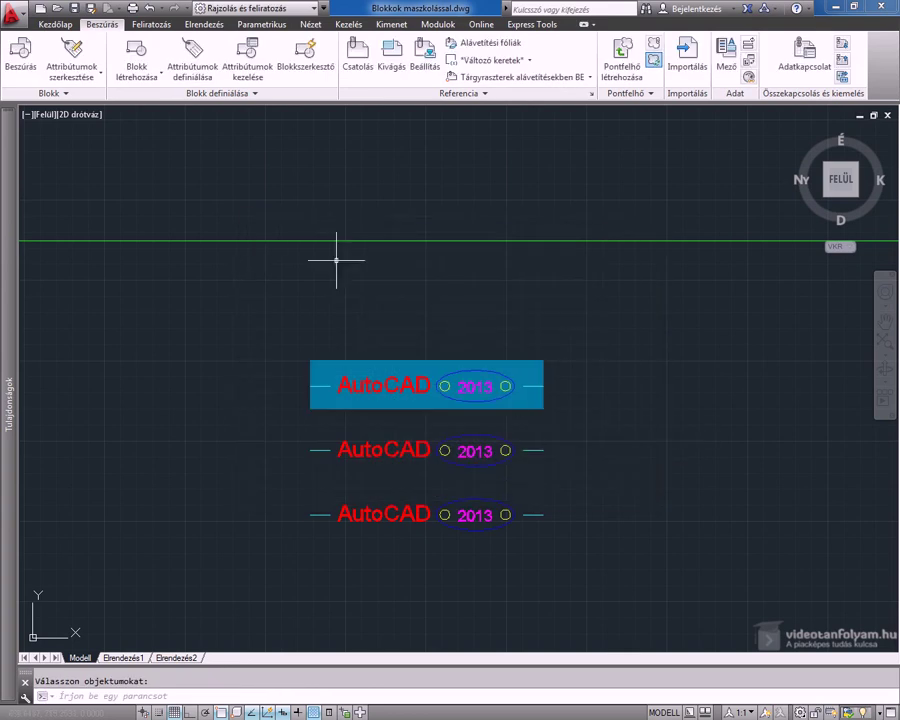
Step: Move the new masked block up onto the green line, near the line's left part
left_click(45, 23)
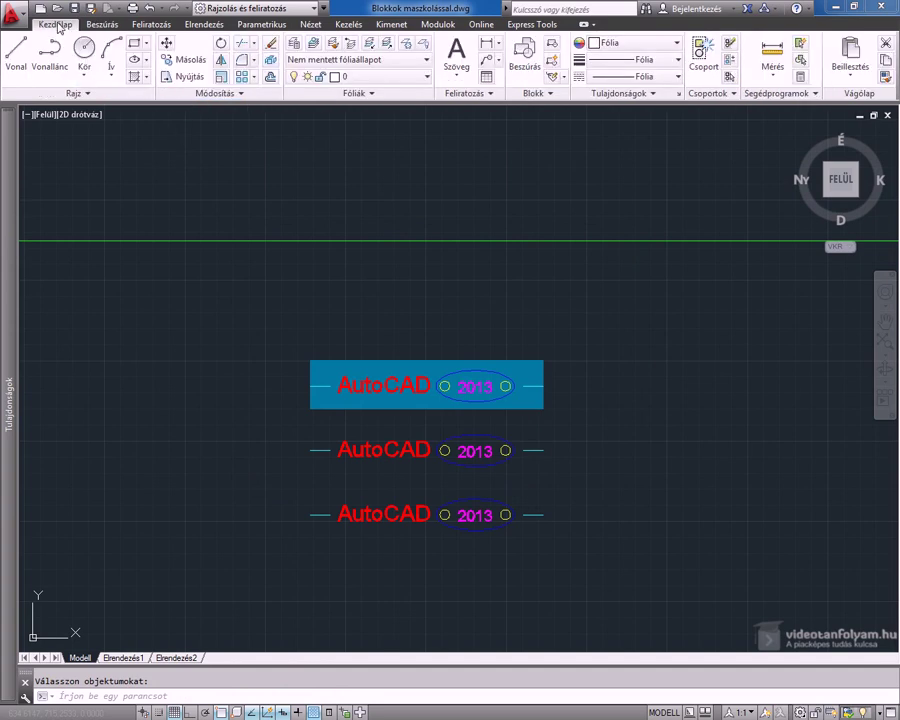
left_click(168, 48)
left_click(313, 362)
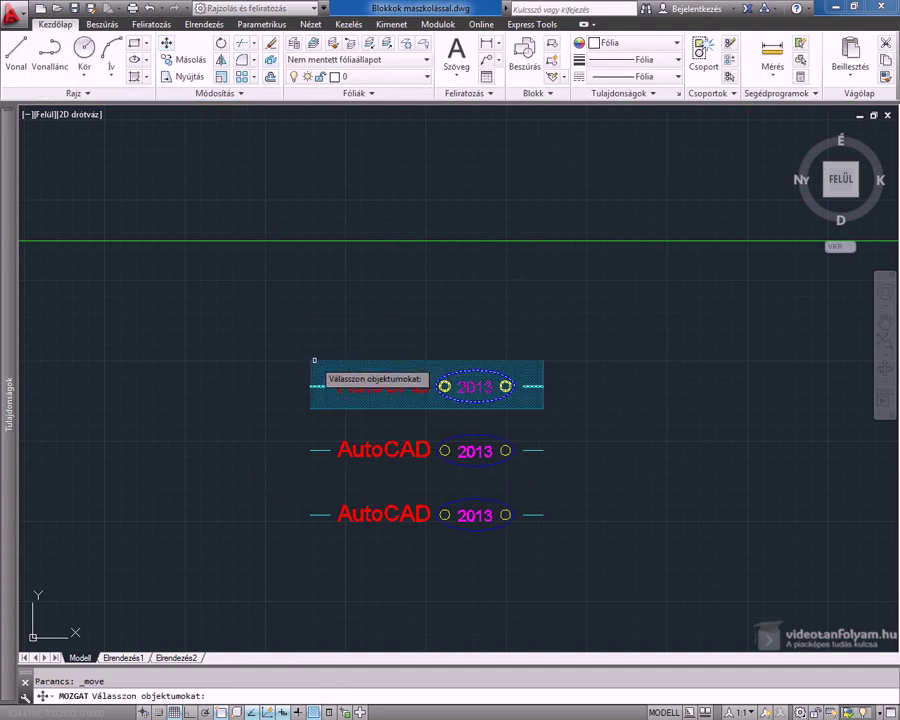
key("Return")
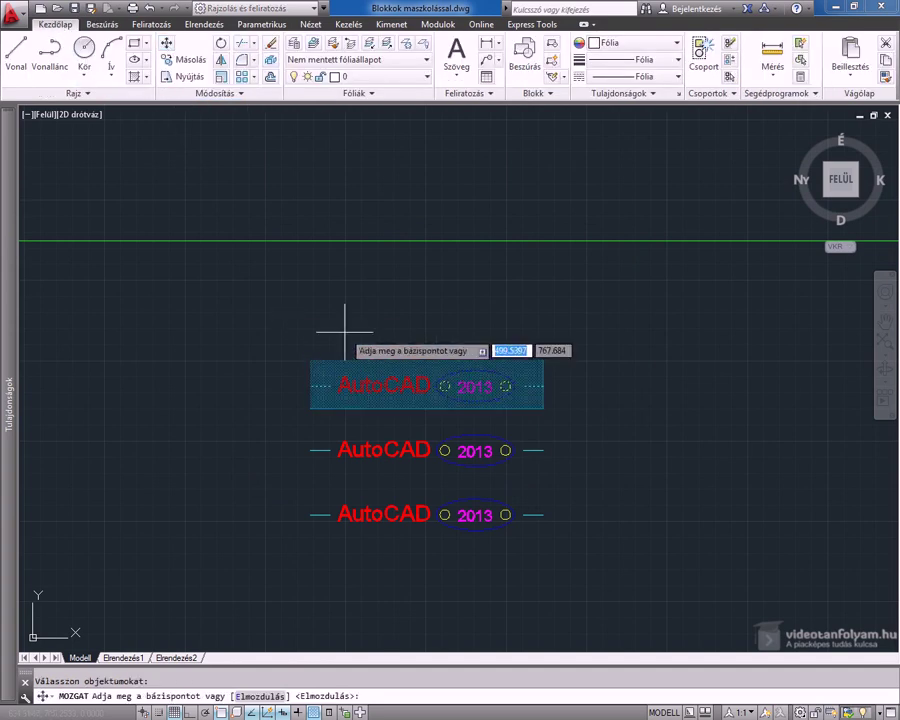
left_click(298, 364)
left_click(145, 242)
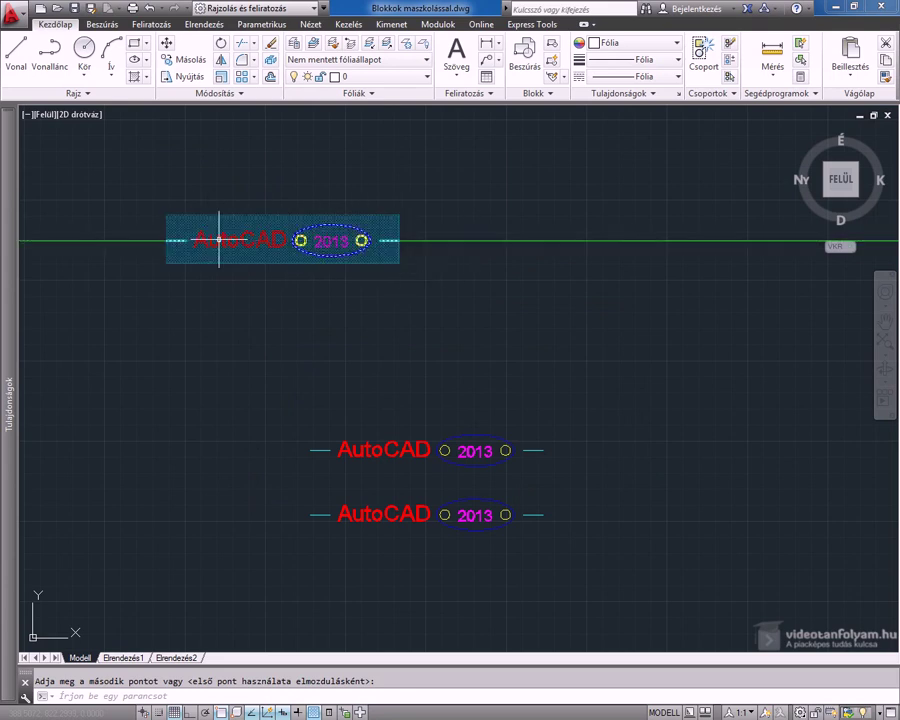
Step: Move the masked block horizontally to the right along the green line, with Ortho mode switched on
left_click(166, 43)
left_click(202, 256)
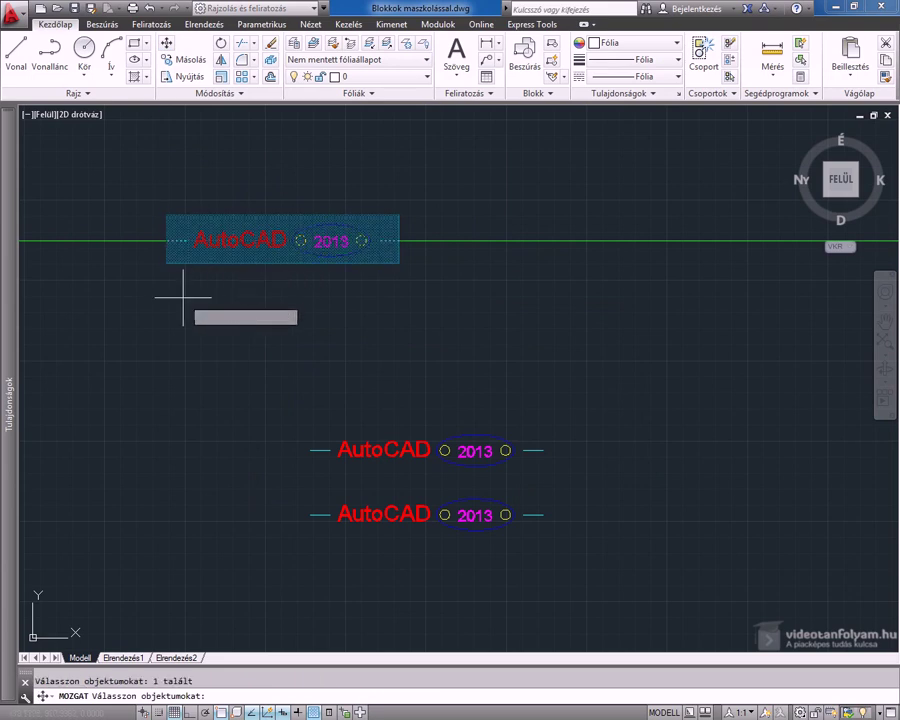
key("Return")
left_click(184, 295)
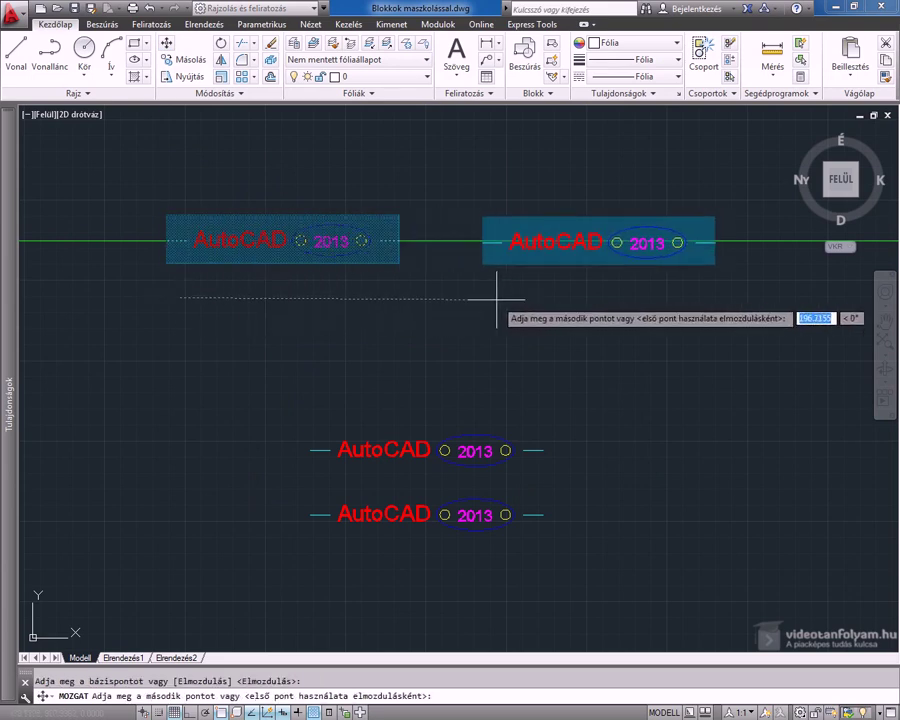
key("F8")
left_click(510, 297)
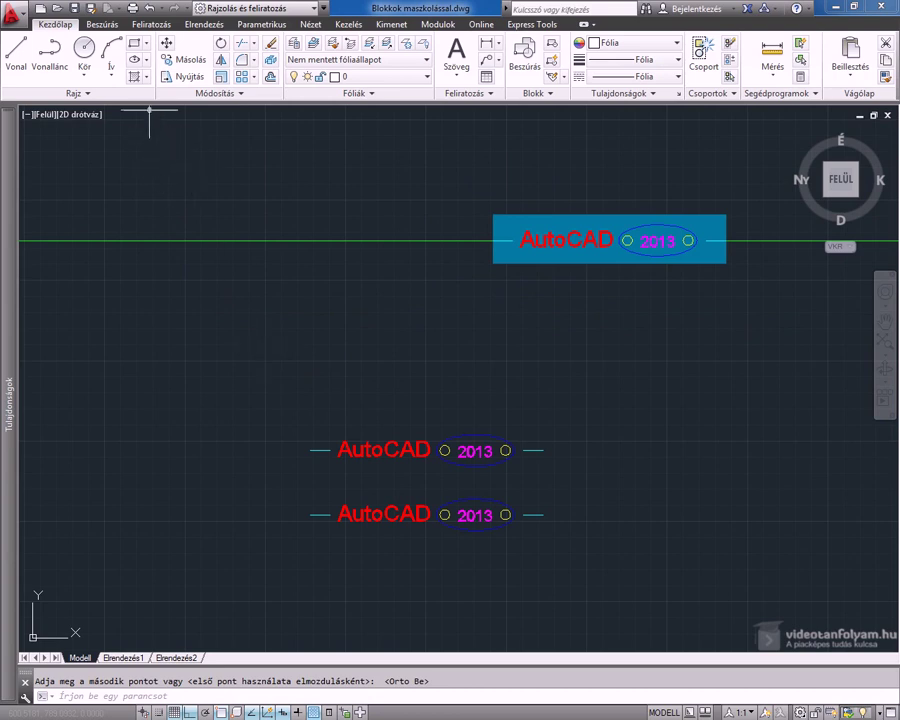
Step: Open the plot settings and choose DWG To PDF.pc3 as the printer
left_click(131, 8)
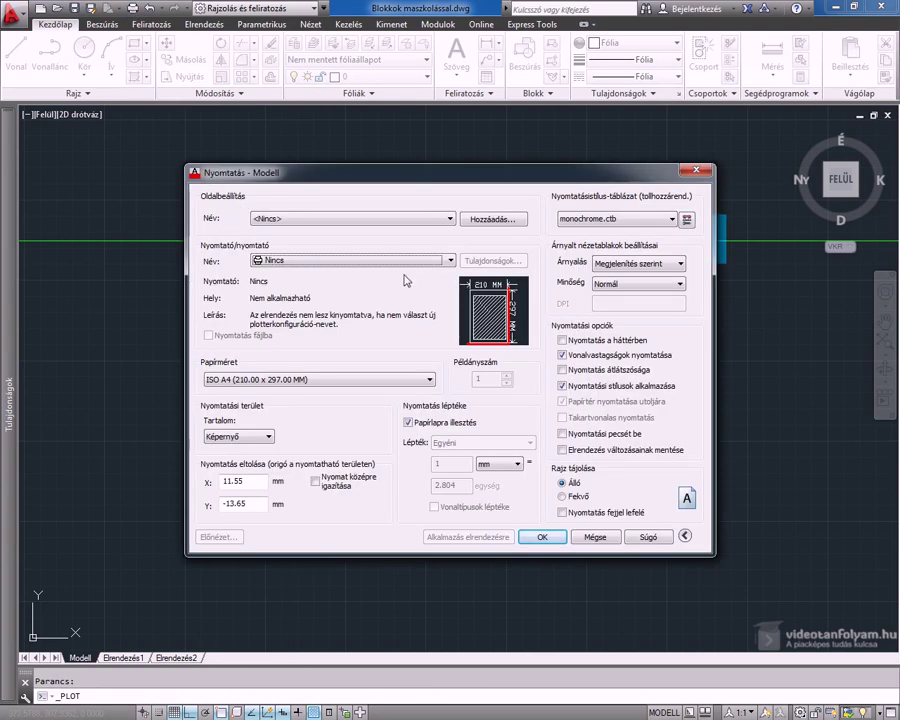
left_click(451, 261)
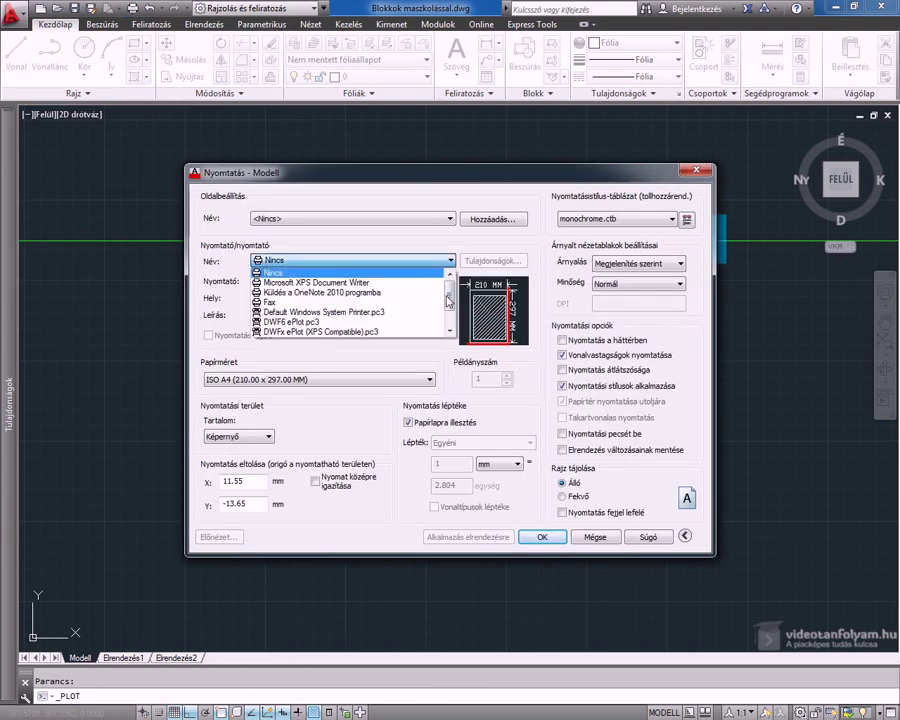
scroll(446, 289, "down", 1)
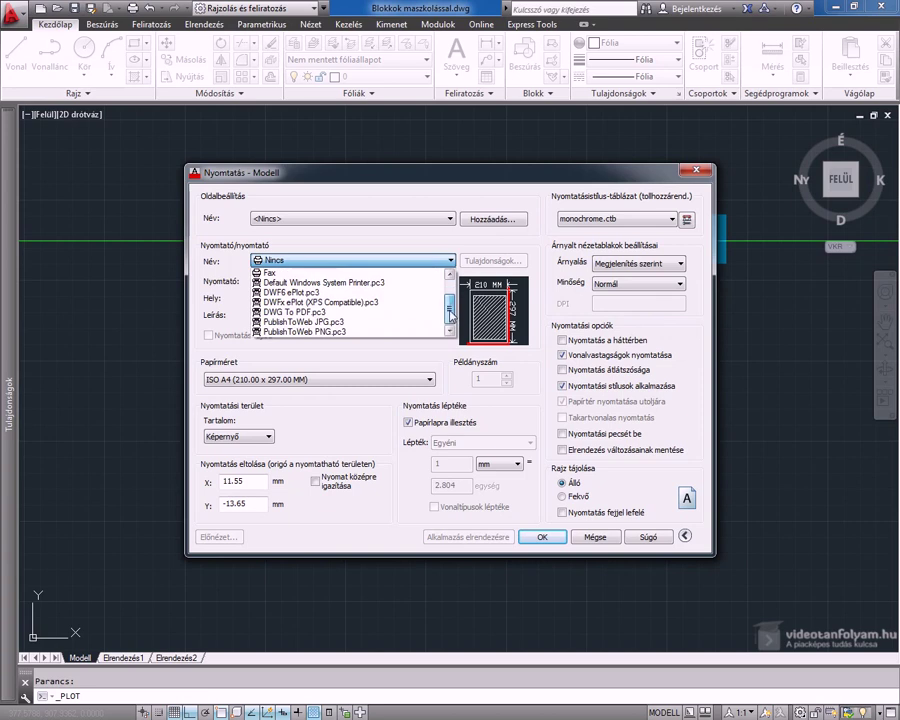
left_click(305, 312)
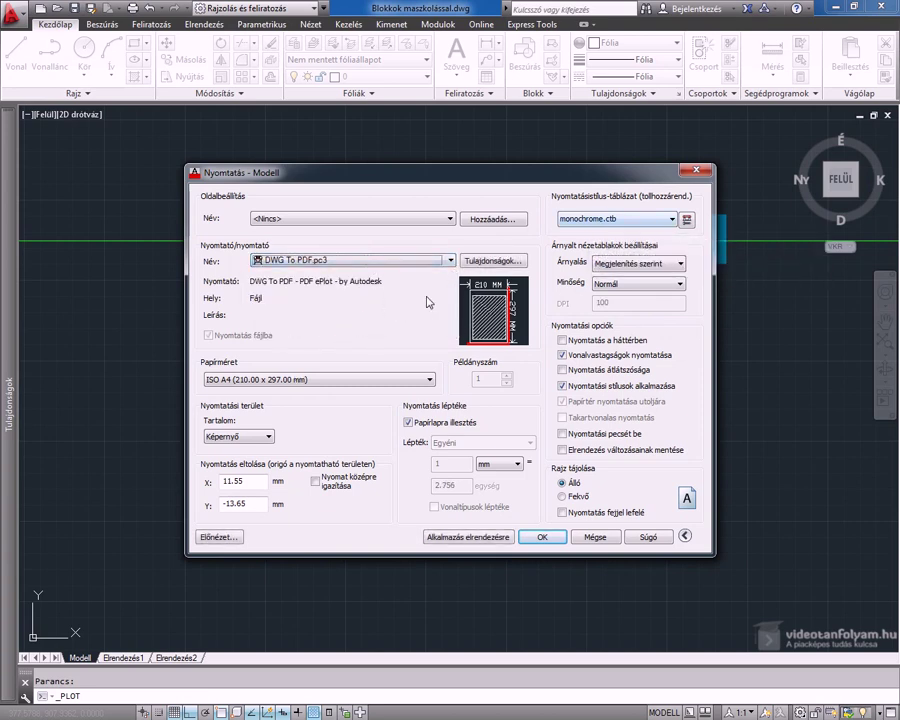
Step: Preview the plot, examine how the masked block prints over the line, and collapse the extended plot options after closing the preview
left_click(216, 537)
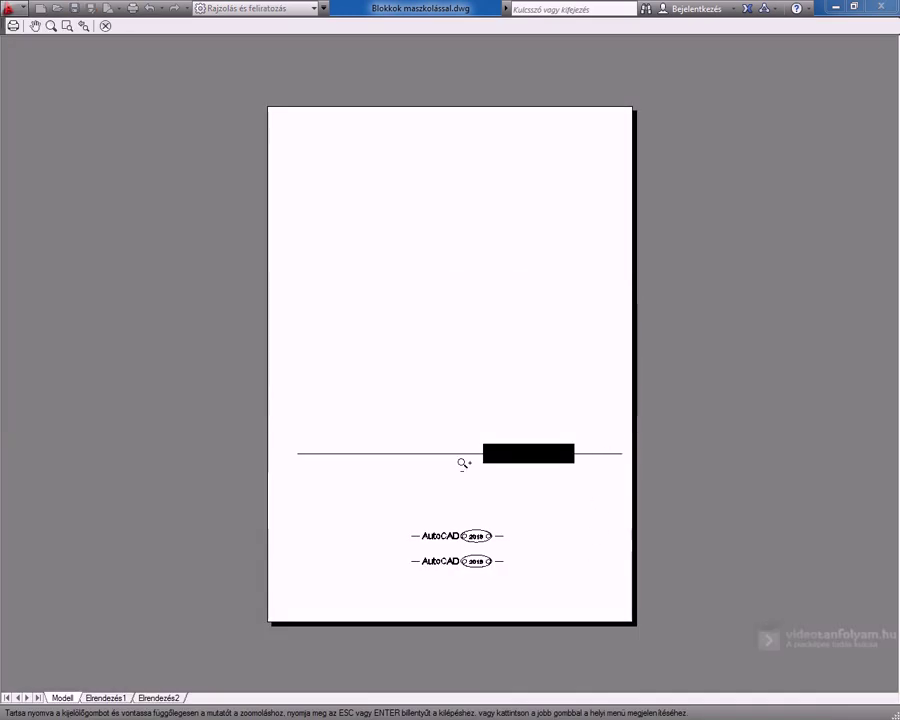
scroll(589, 481, "up", 4)
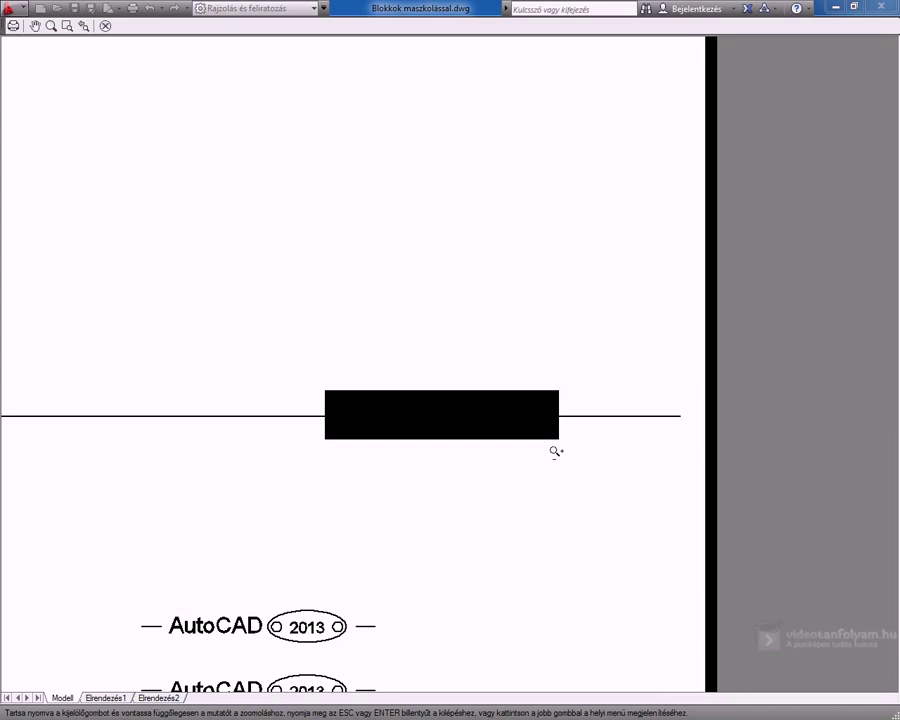
left_click(105, 26)
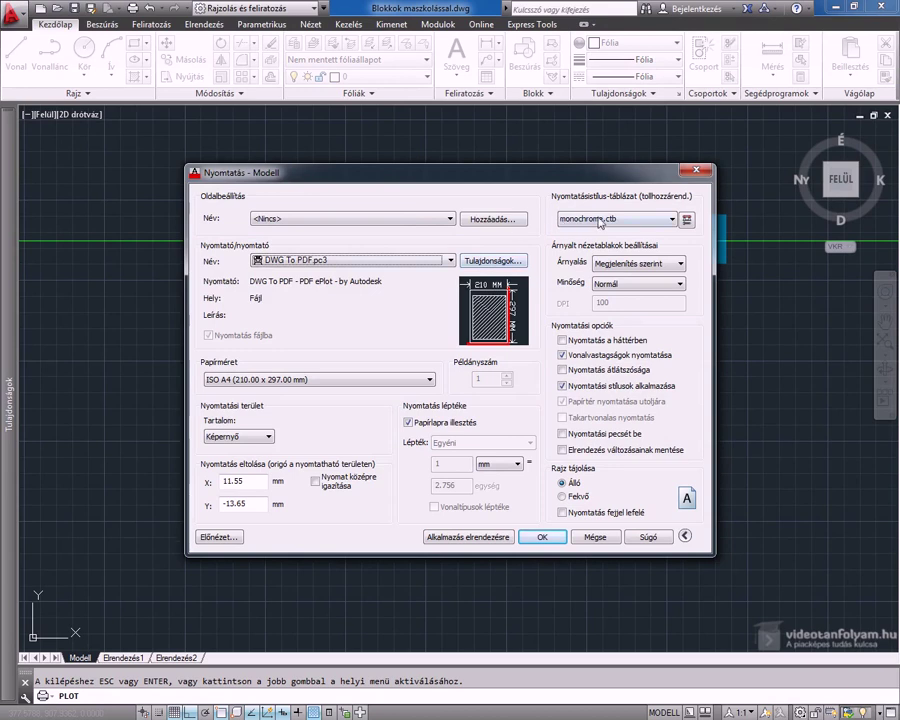
left_click(686, 537)
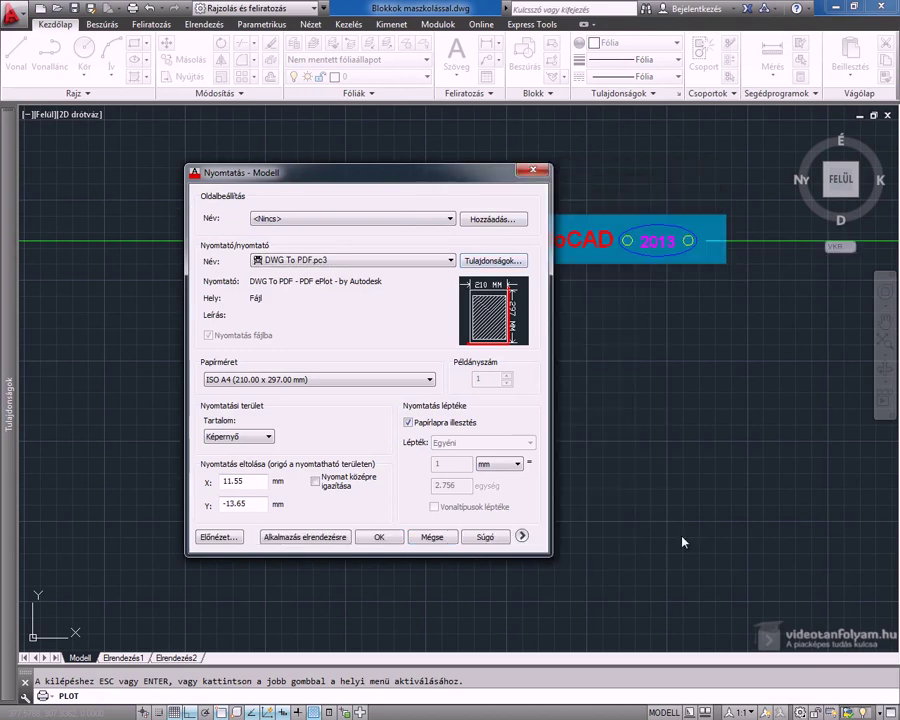
Step: In the monochrome.ctb plot style table, set Szín 142 to true colour 255,255,255 with a screening of 0, and save the table
left_click(521, 538)
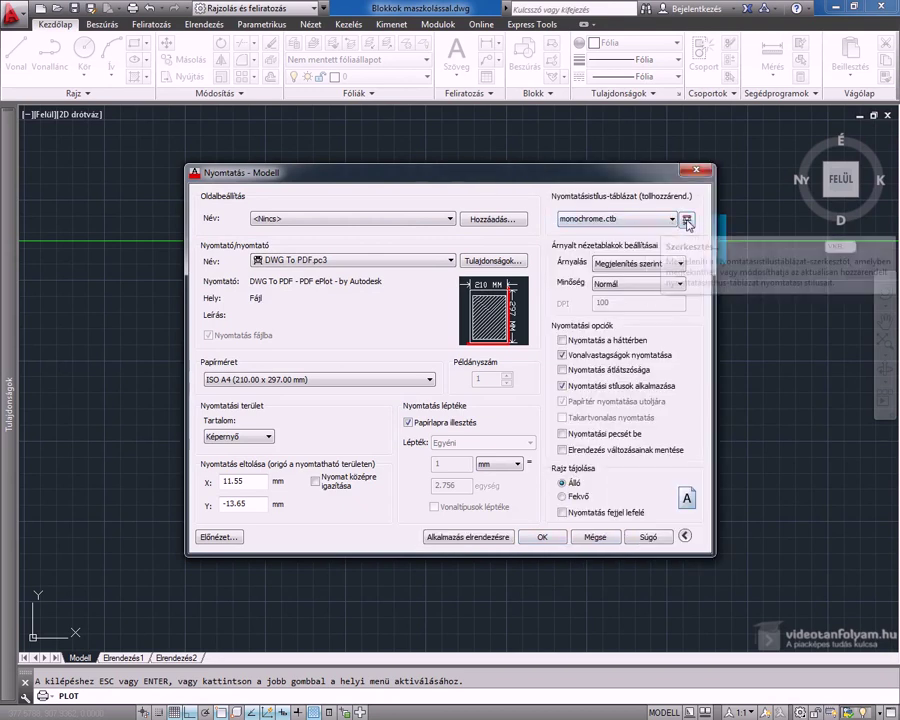
left_click(687, 221)
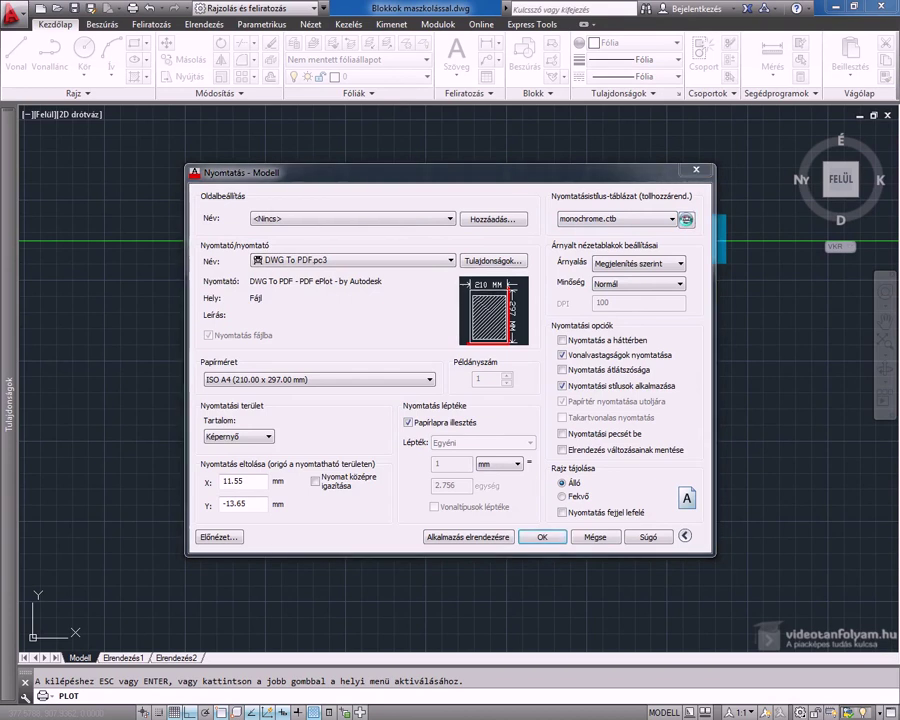
left_click_drag(377, 244, 378, 318)
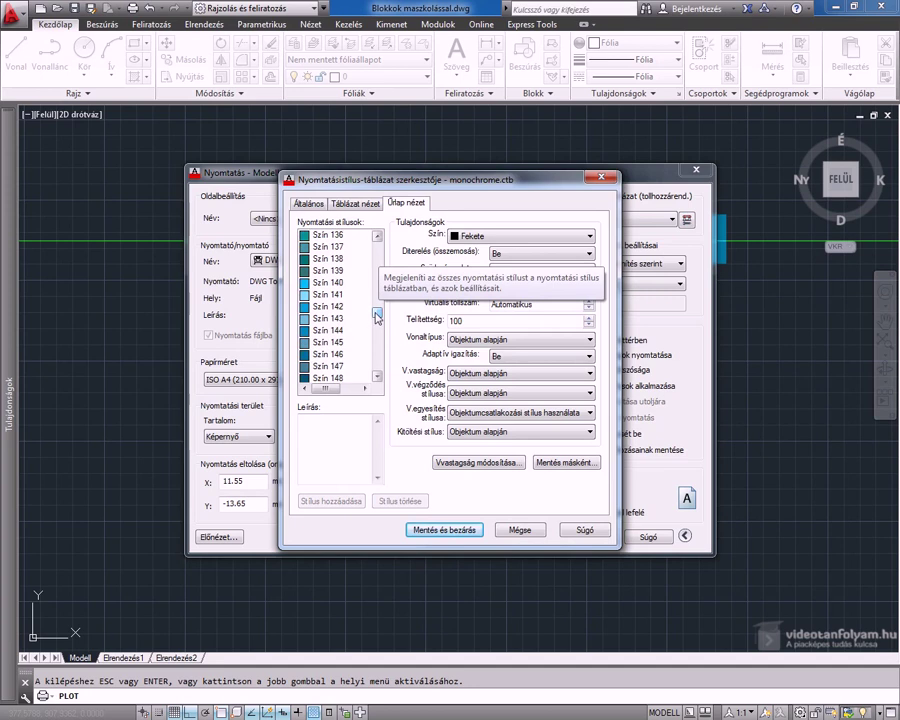
left_click(335, 313)
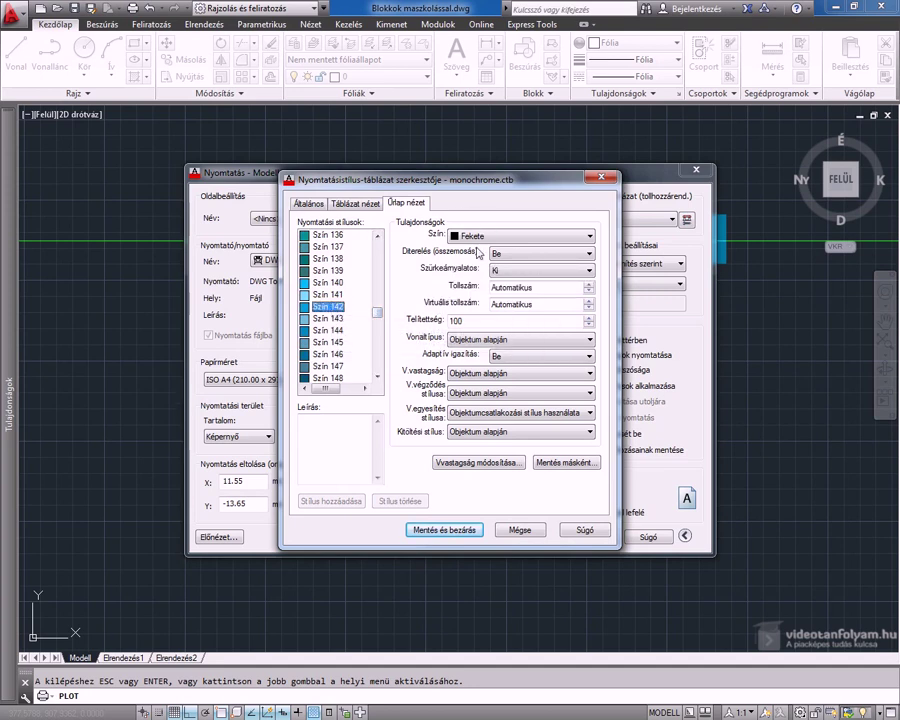
left_click(590, 237)
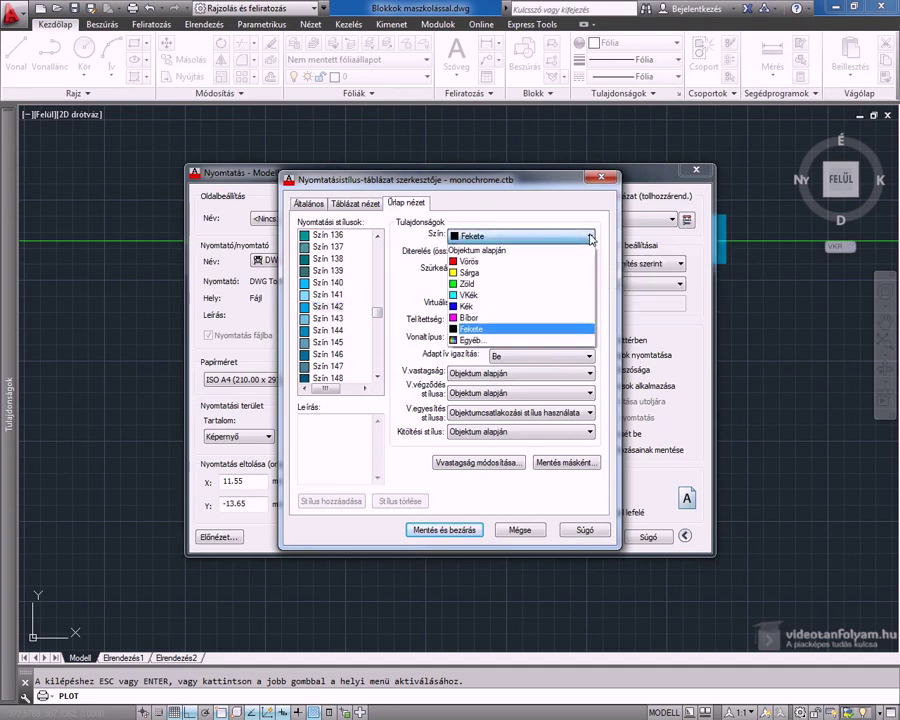
left_click(522, 341)
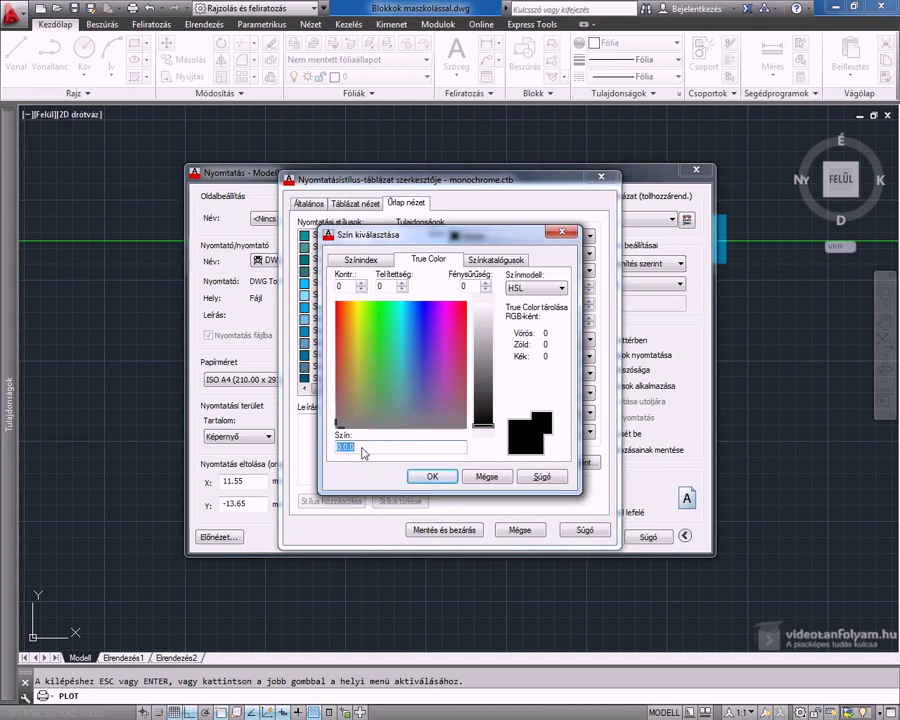
left_click_drag(485, 430, 489, 290)
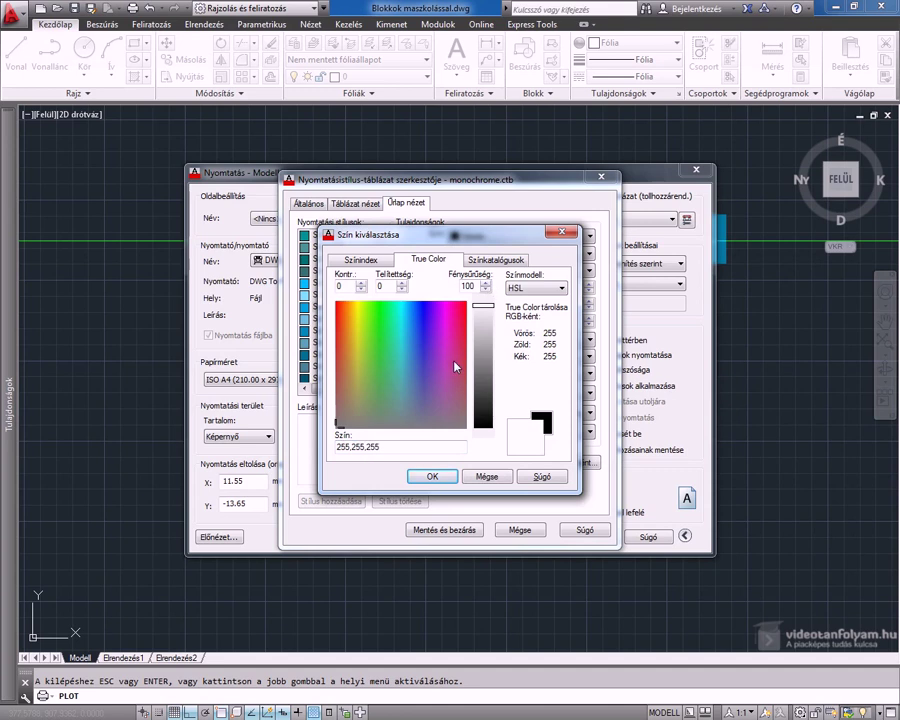
left_click(435, 477)
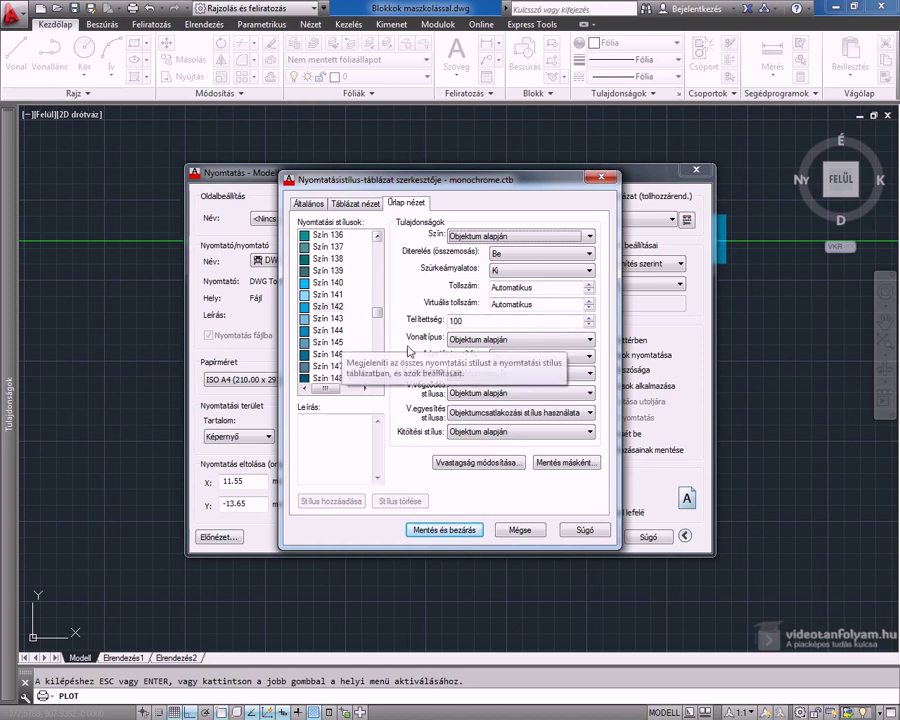
double_click(484, 321)
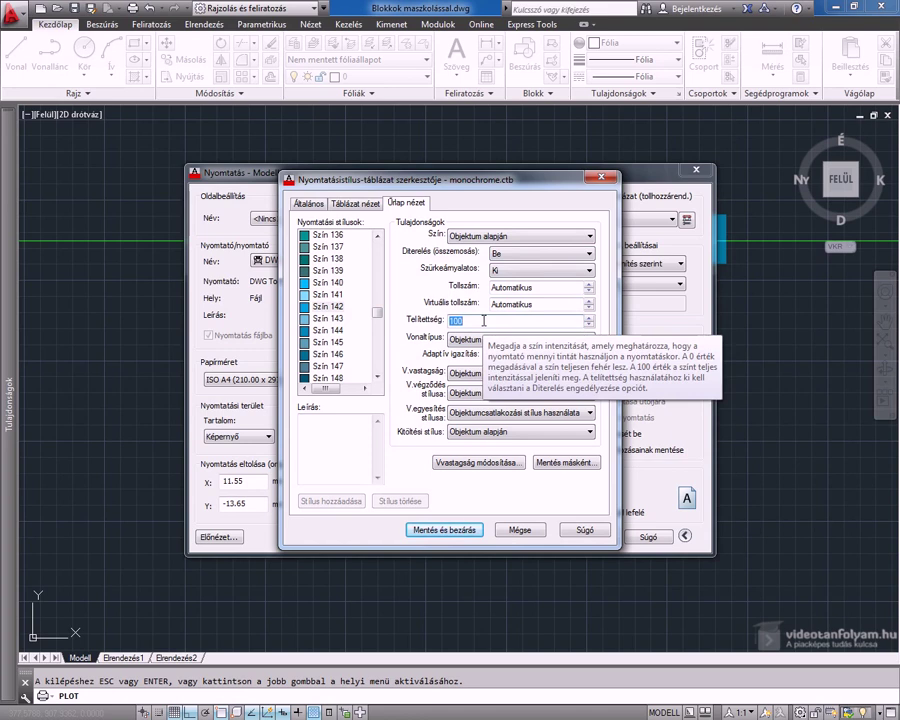
type("0")
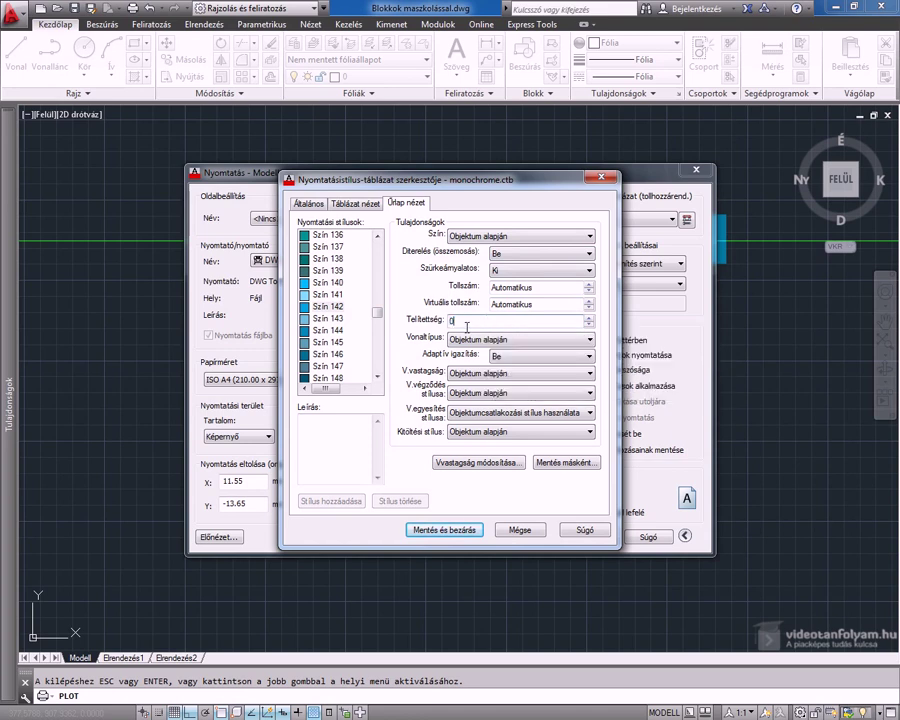
left_click(440, 531)
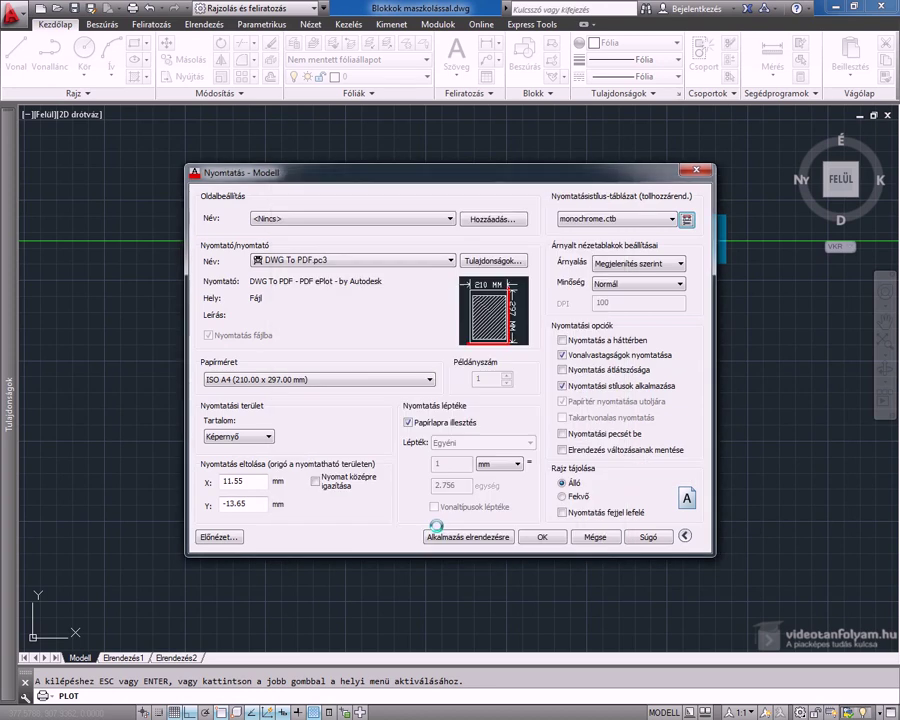
Step: Preview the plot with monochrome.ctb and examine how the masked block prints over the line
left_click(229, 538)
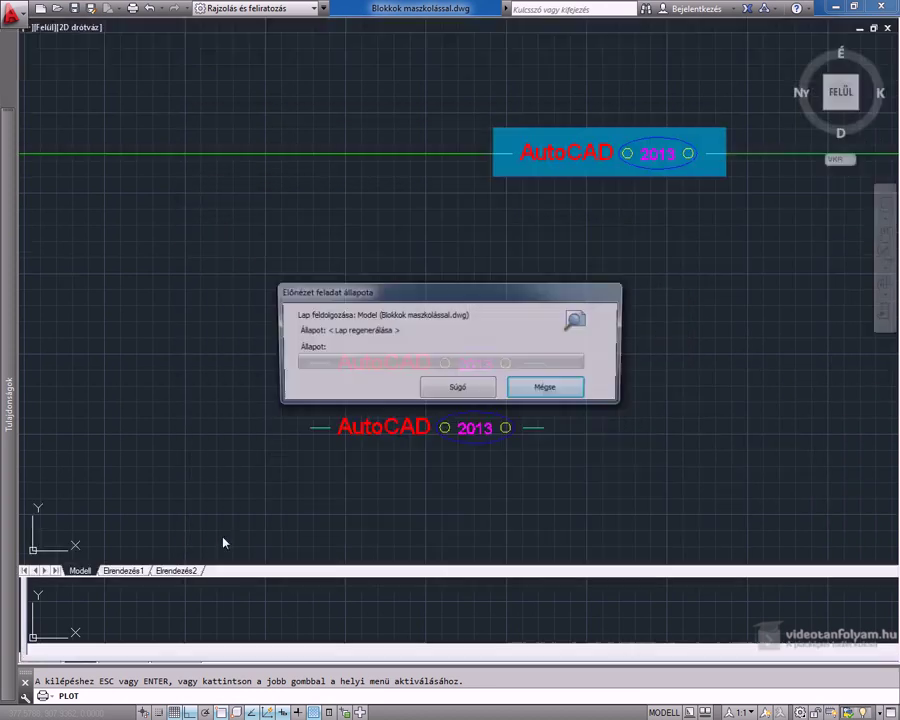
scroll(558, 483, "up", 4)
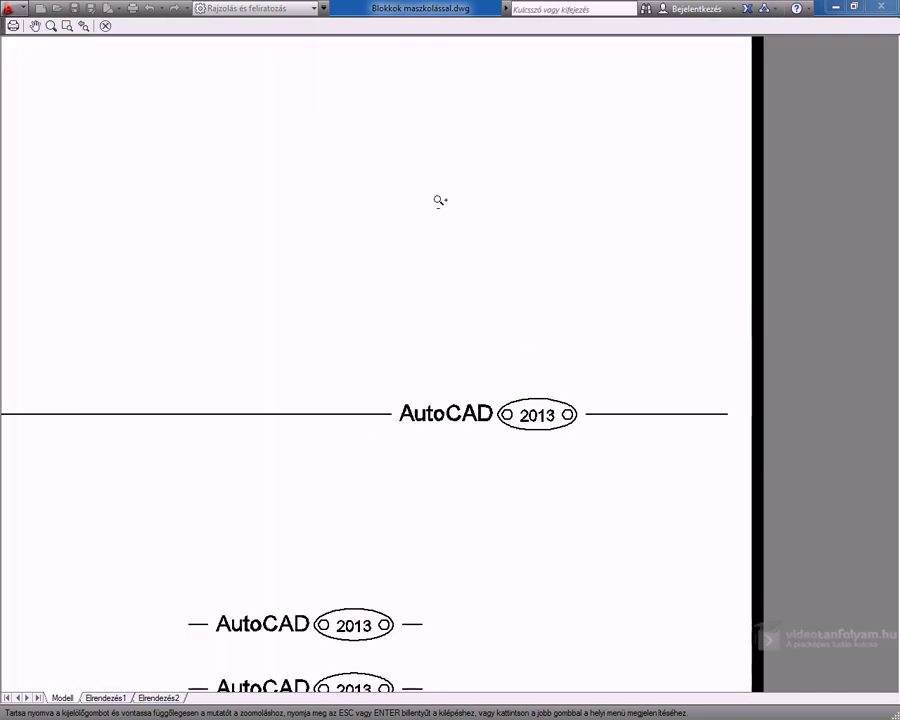
left_click(105, 26)
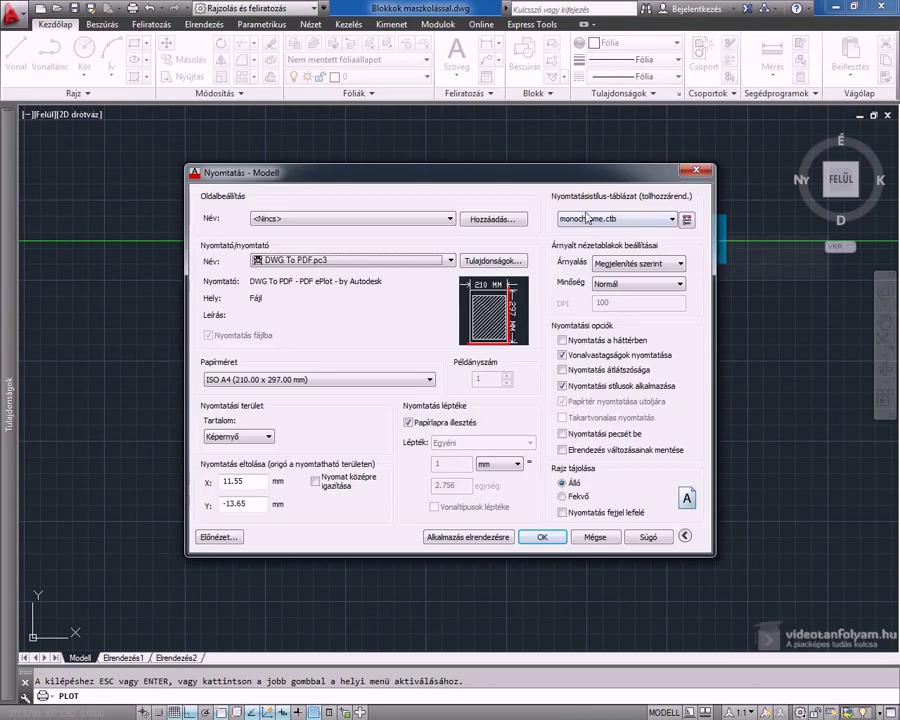
Step: Assign the Grayscale.ctb plot style table to all layouts and preview how the masked block prints
left_click(671, 221)
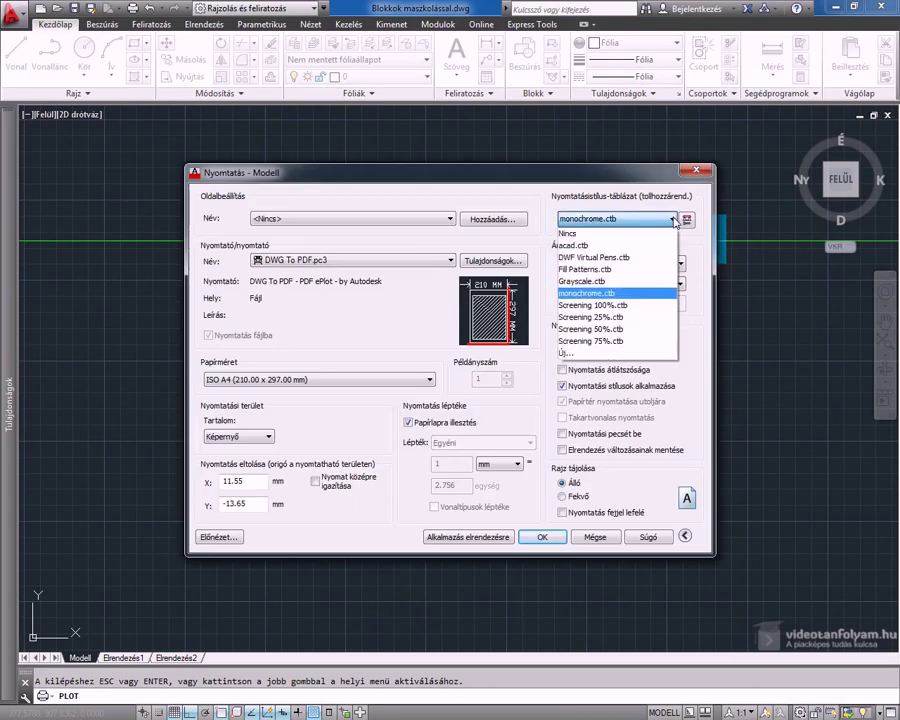
left_click(619, 283)
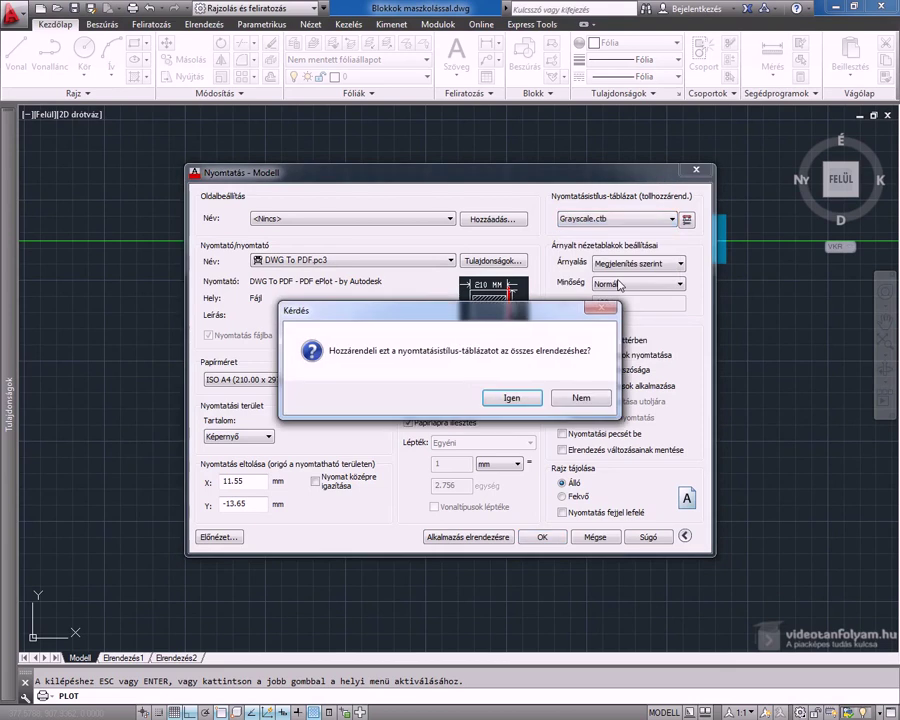
left_click(511, 398)
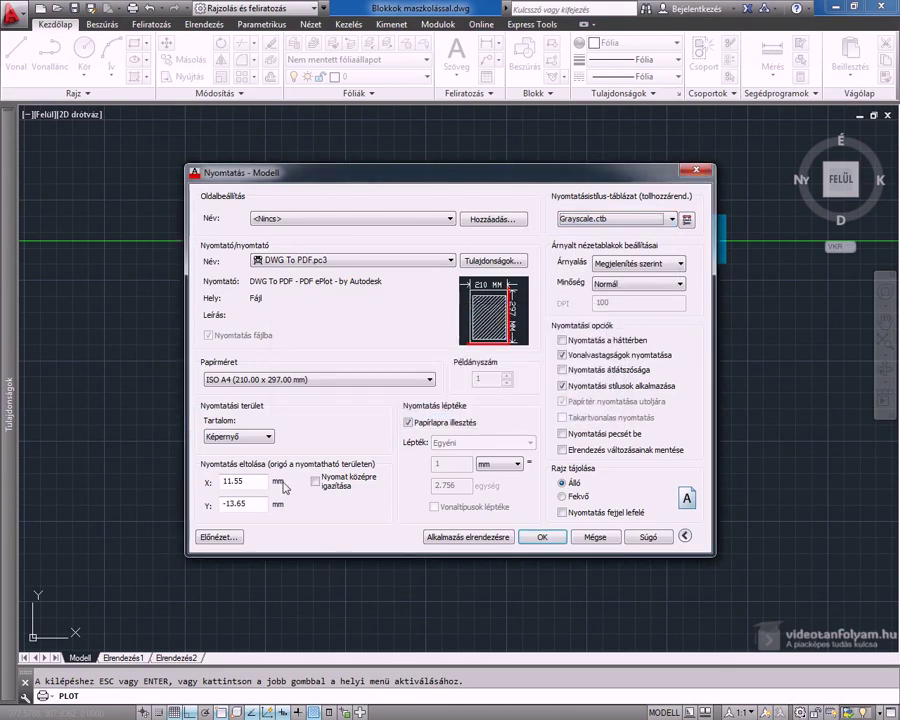
left_click(232, 537)
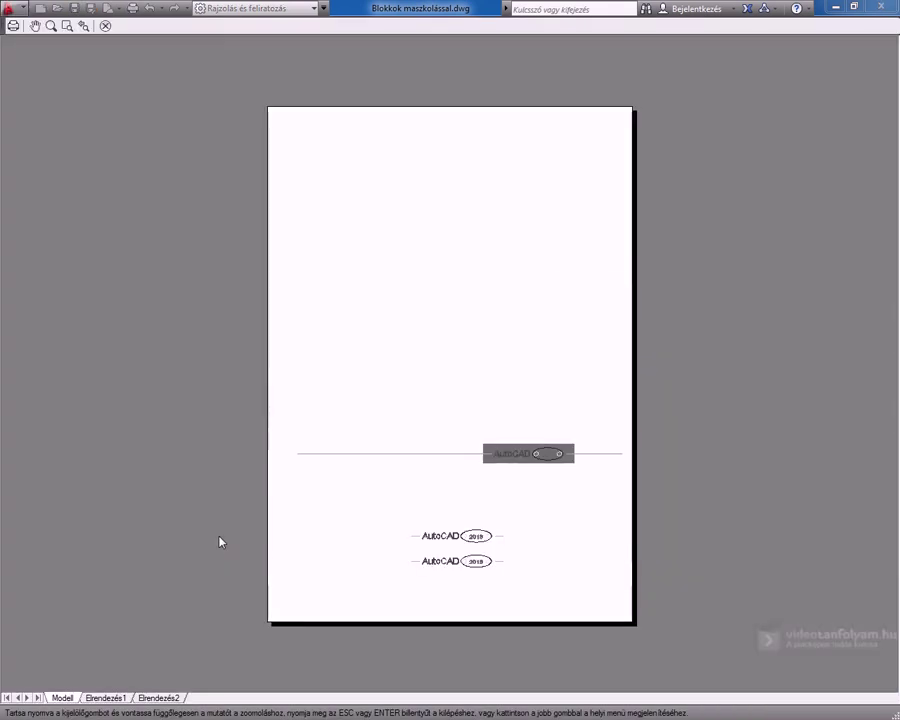
scroll(562, 477, "up", 5)
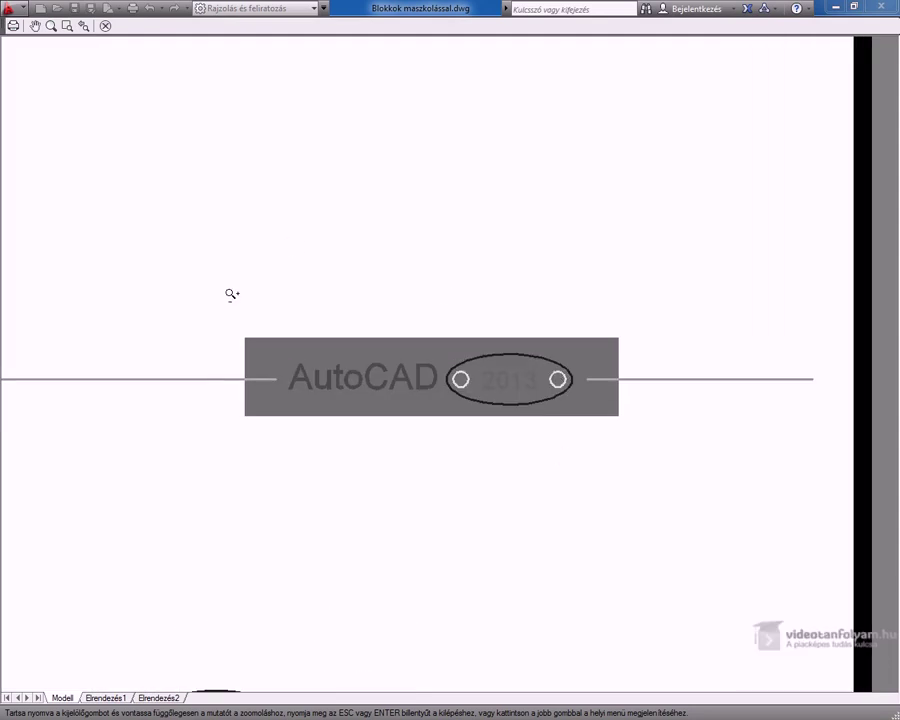
left_click(105, 25)
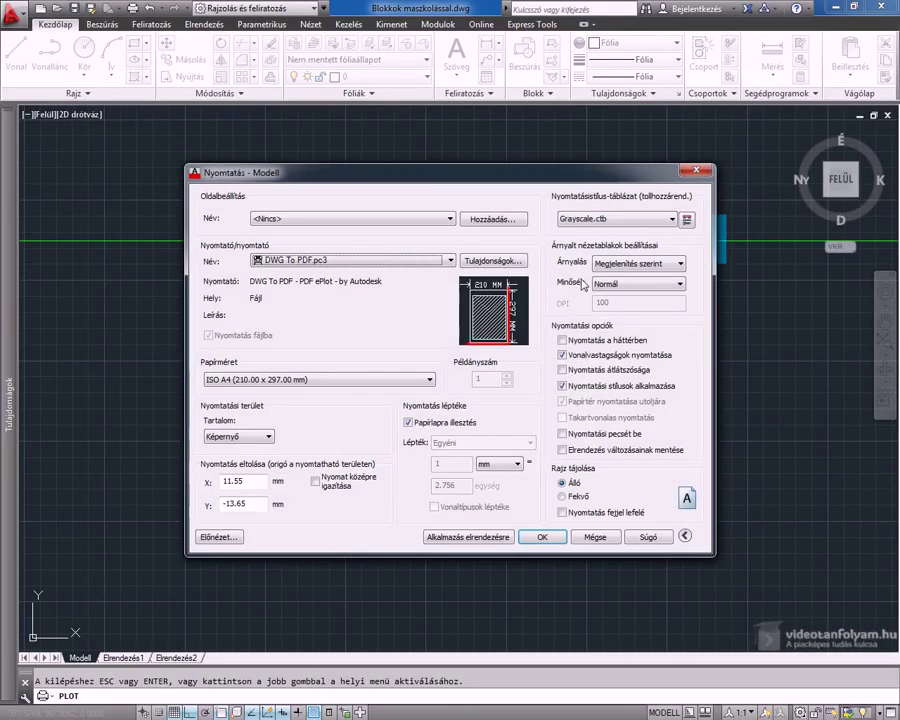
Step: In the Grayscale.ctb plot style table, set Szín 142 to true colour 255,255,255 with a screening of 0, and save the table
left_click(687, 219)
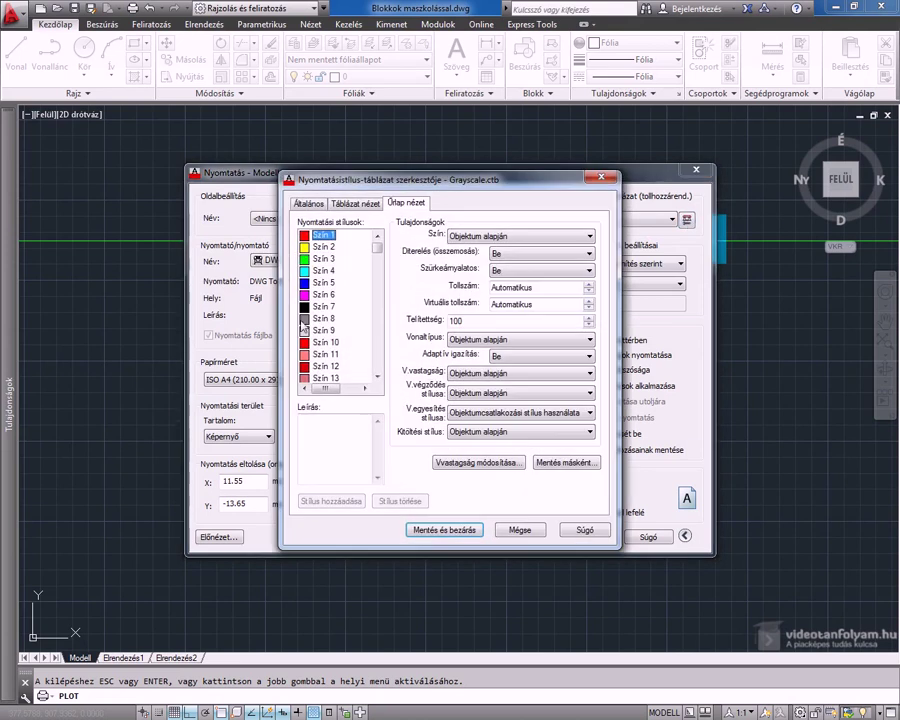
left_click_drag(378, 250, 384, 303)
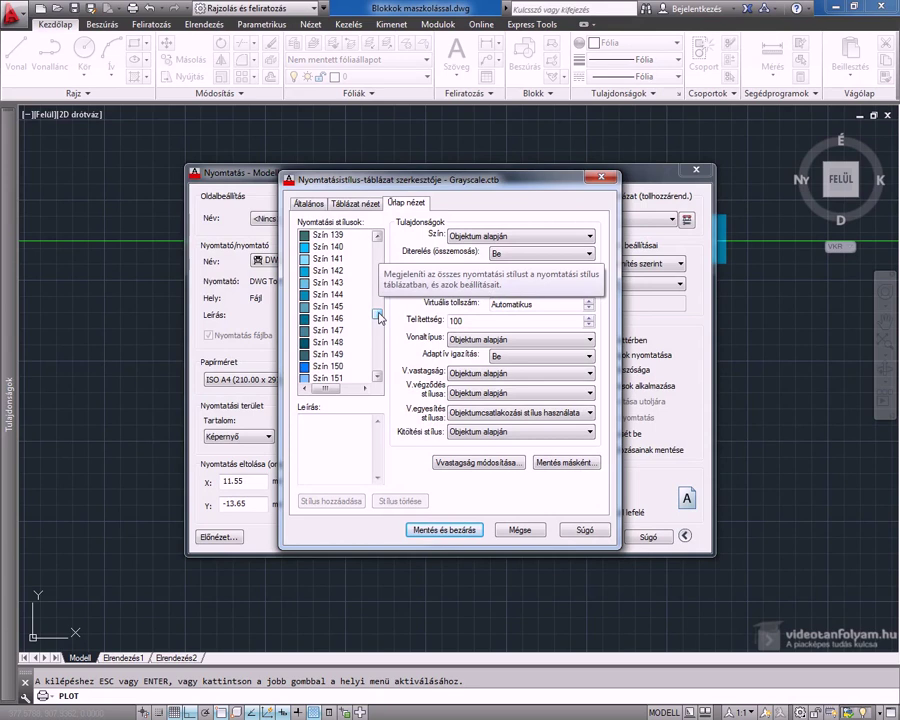
left_click(330, 271)
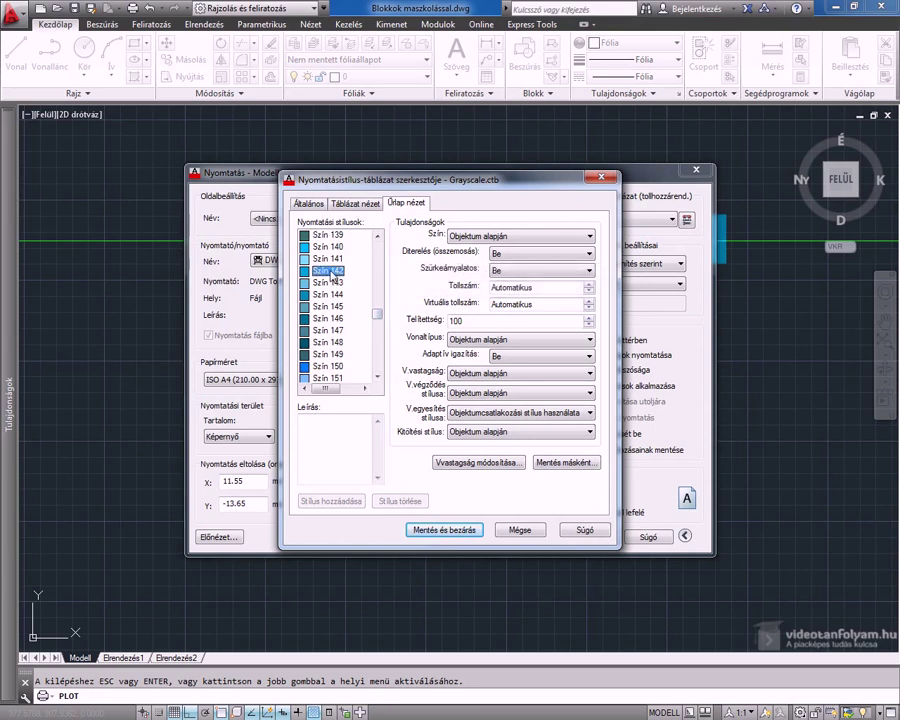
left_click(590, 237)
left_click(511, 343)
left_click(408, 447)
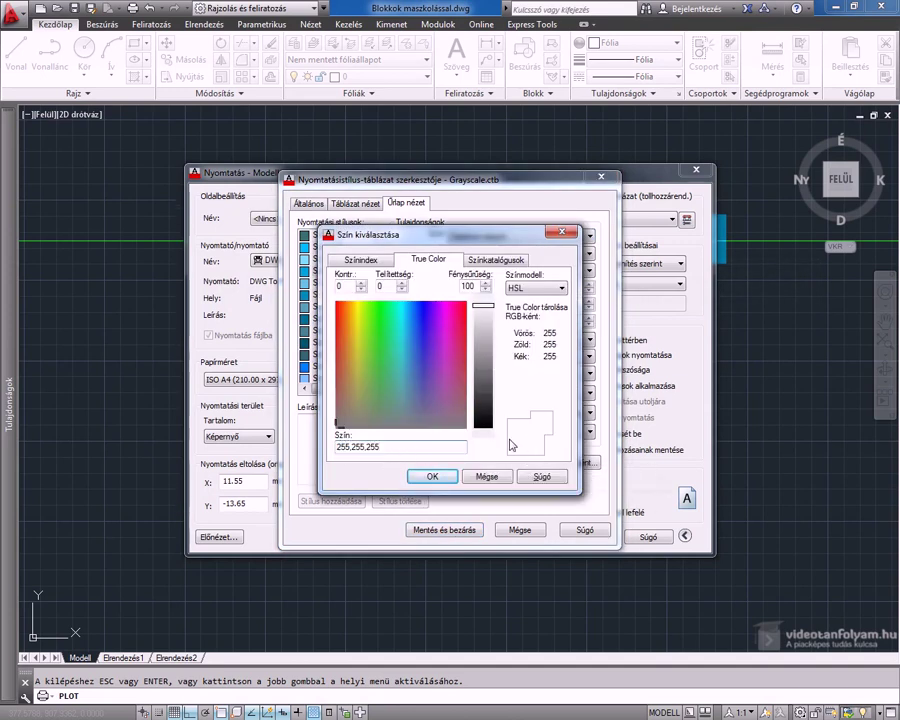
left_click(430, 478)
double_click(469, 321)
type("0")
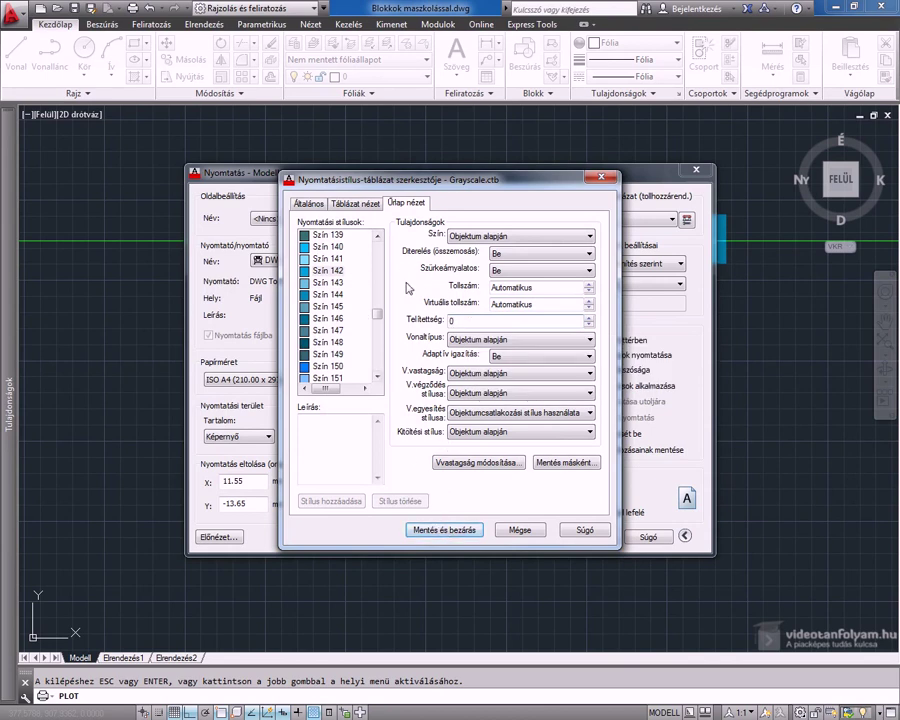
left_click(435, 531)
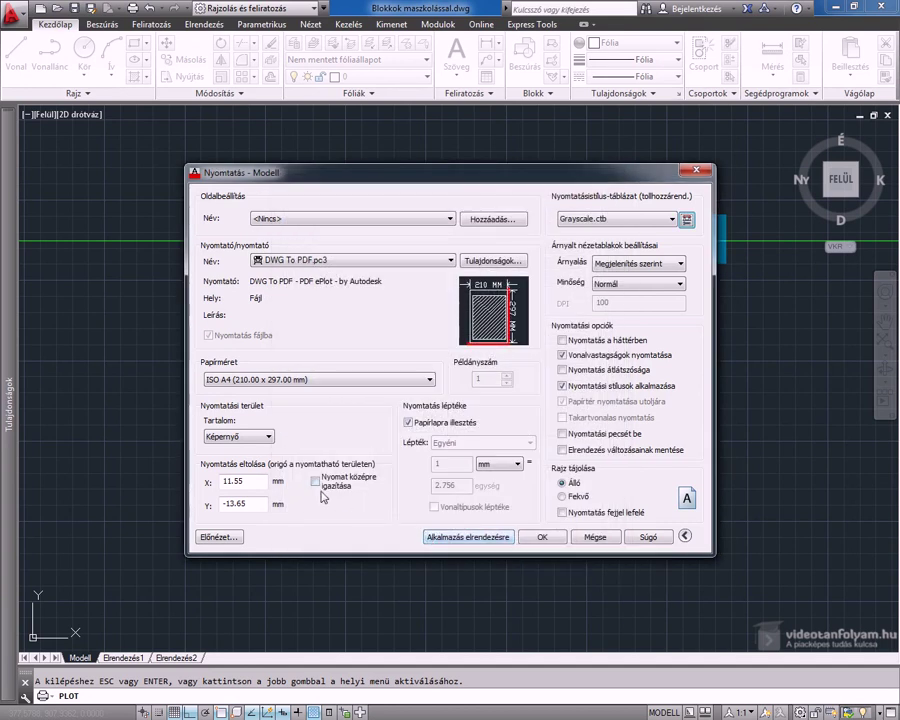
Step: Preview the plot with the edited Grayscale.ctb and examine the masked block and the line up close
left_click(216, 537)
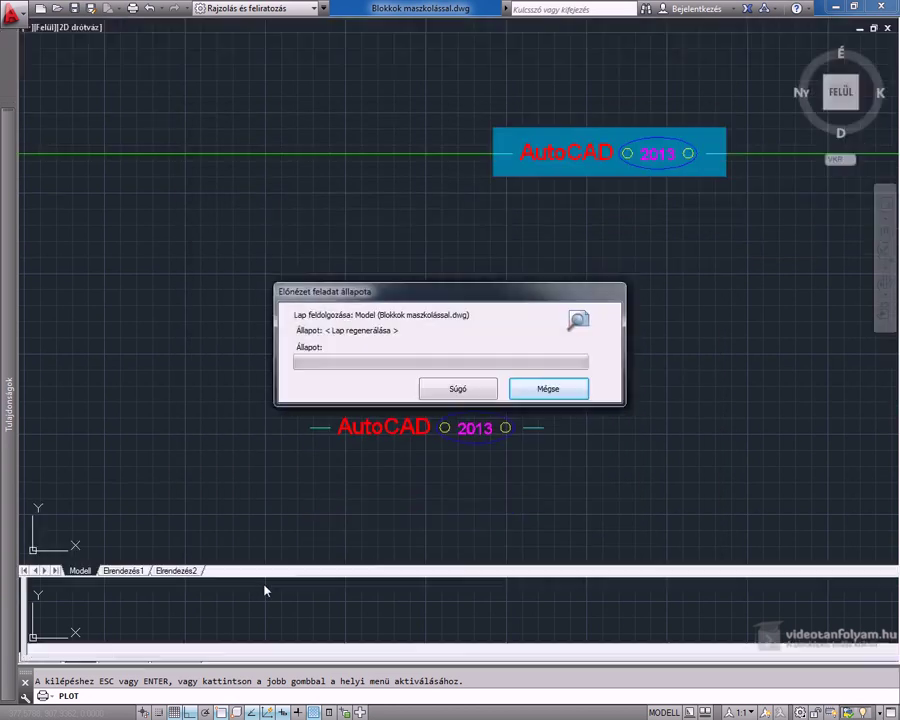
scroll(549, 477, "up", 5)
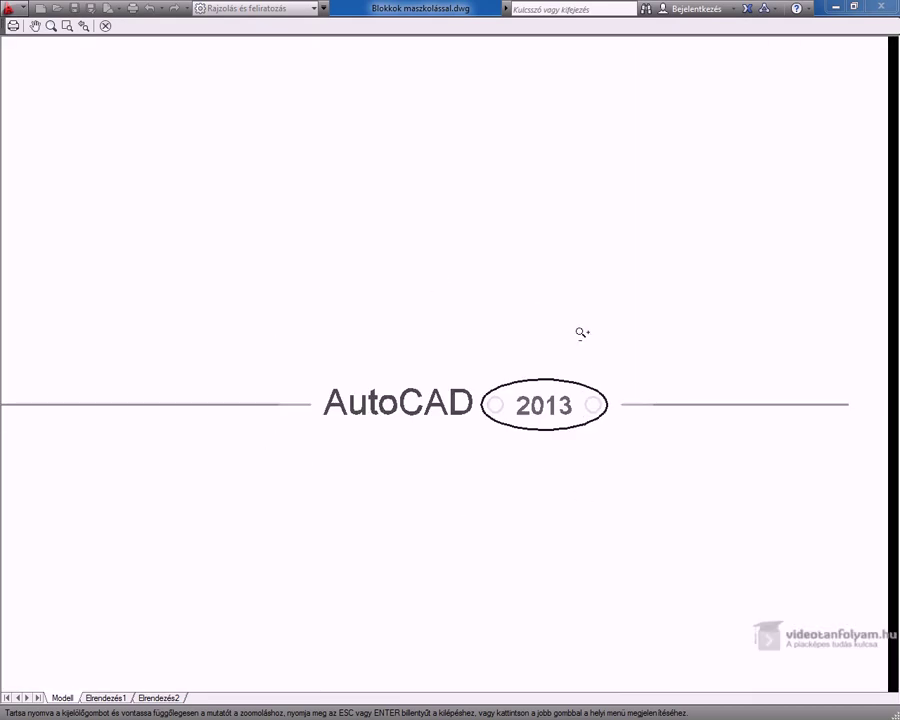
key("Escape")
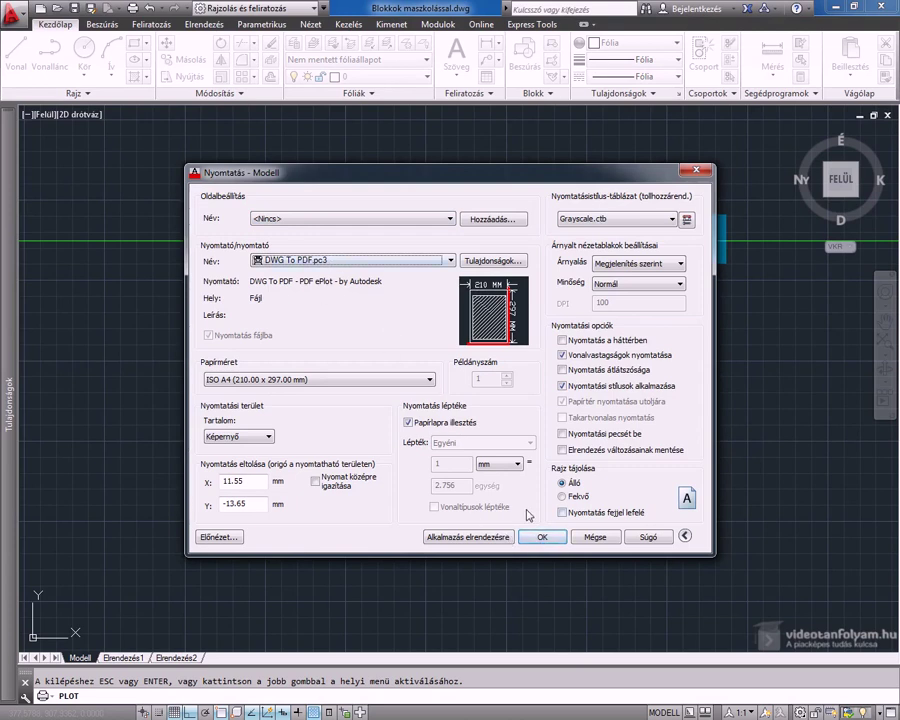
Step: Plot the drawing to Blokkok maszkolással-Model.pdf in the Dokumentumok folder, and close the resulting PDF and Adobe Reader after checking it
left_click(540, 537)
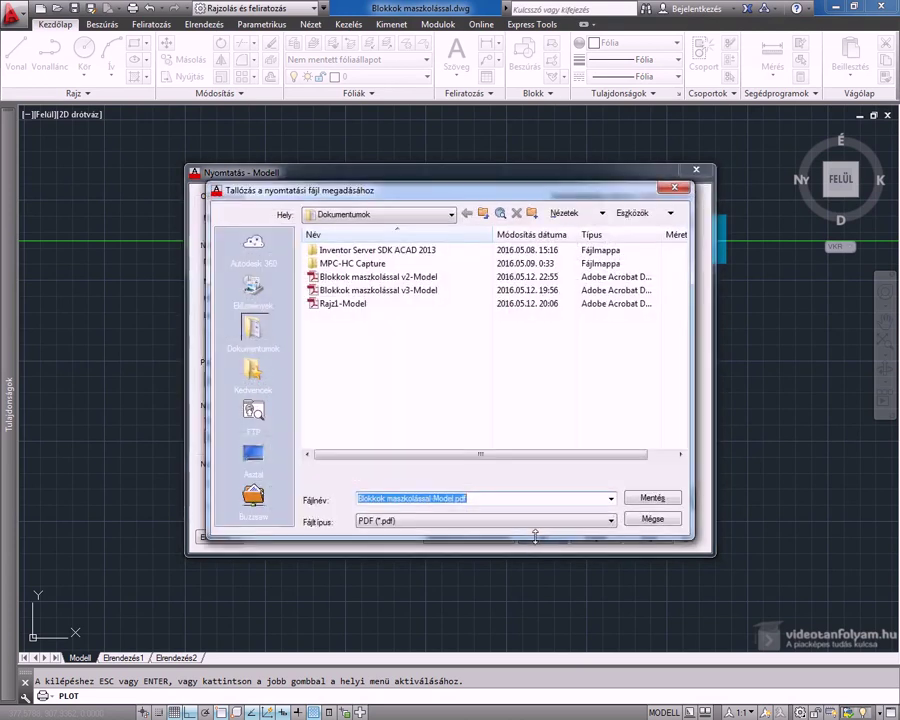
left_click(488, 499)
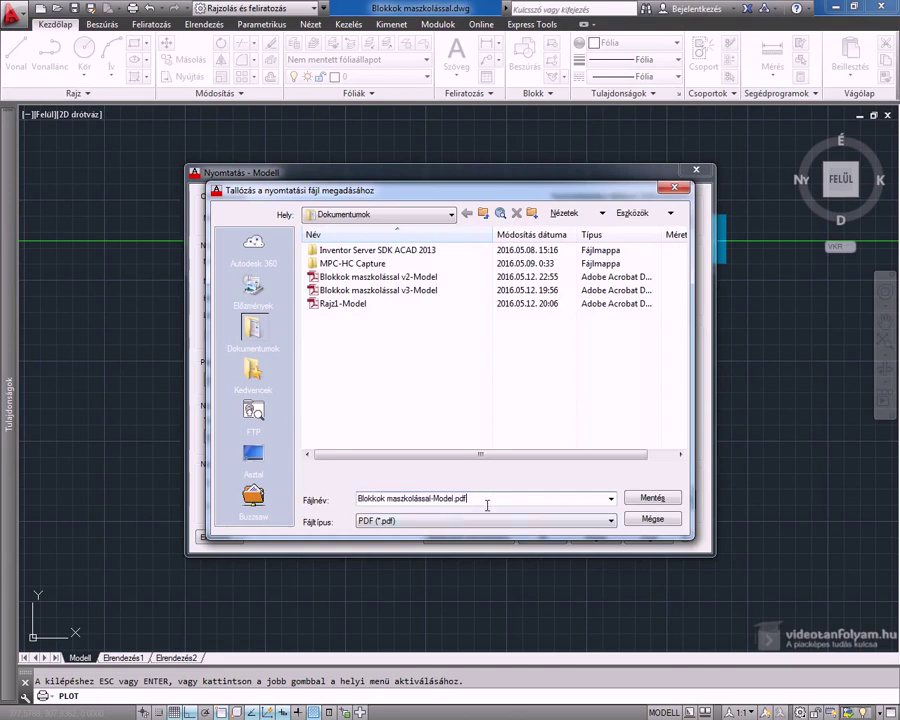
left_click(655, 498)
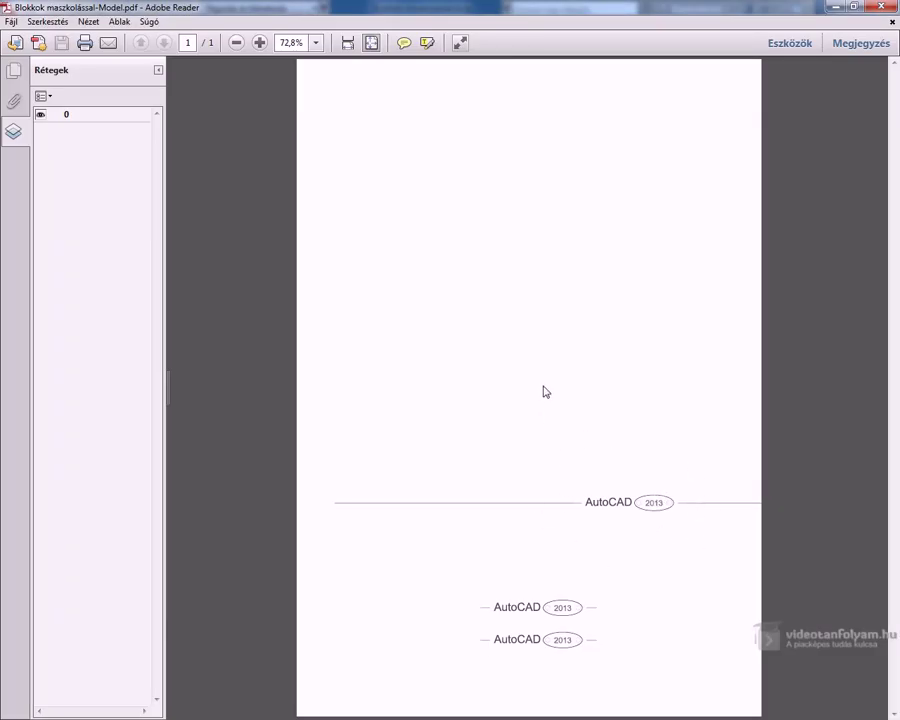
left_click(893, 30)
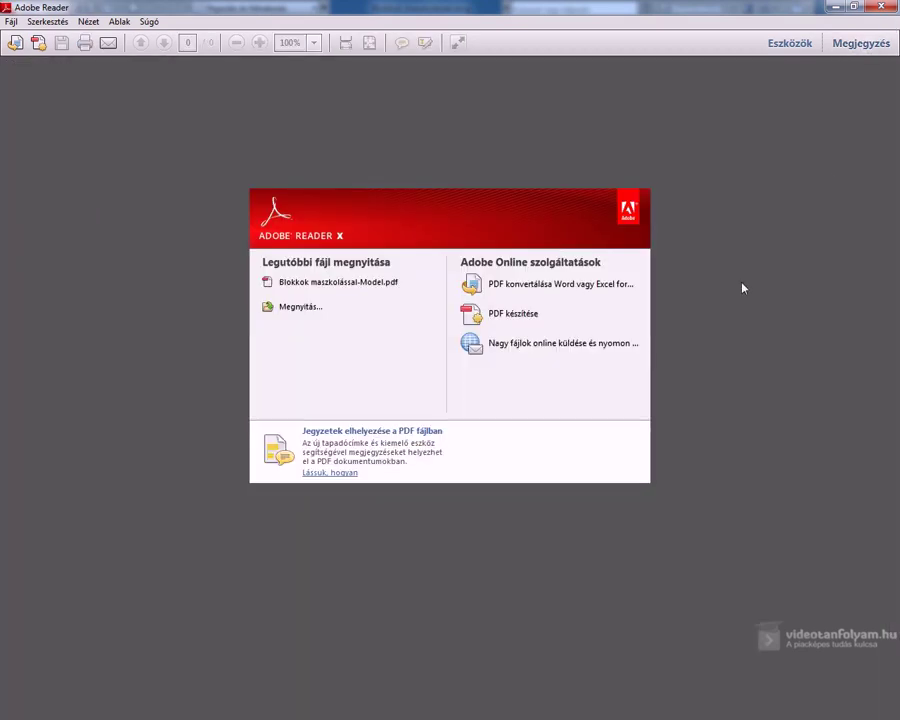
left_click(882, 7)
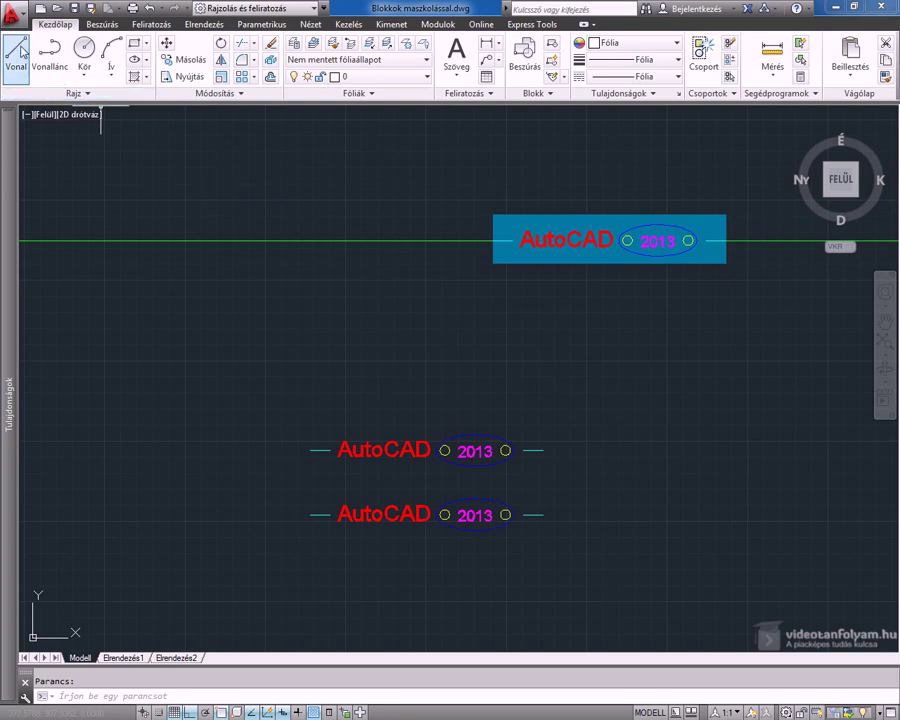
Step: Turn ortho mode off and draw two connected lines forming a V across the masked block on the green line
left_click(16, 55)
left_click(493, 214)
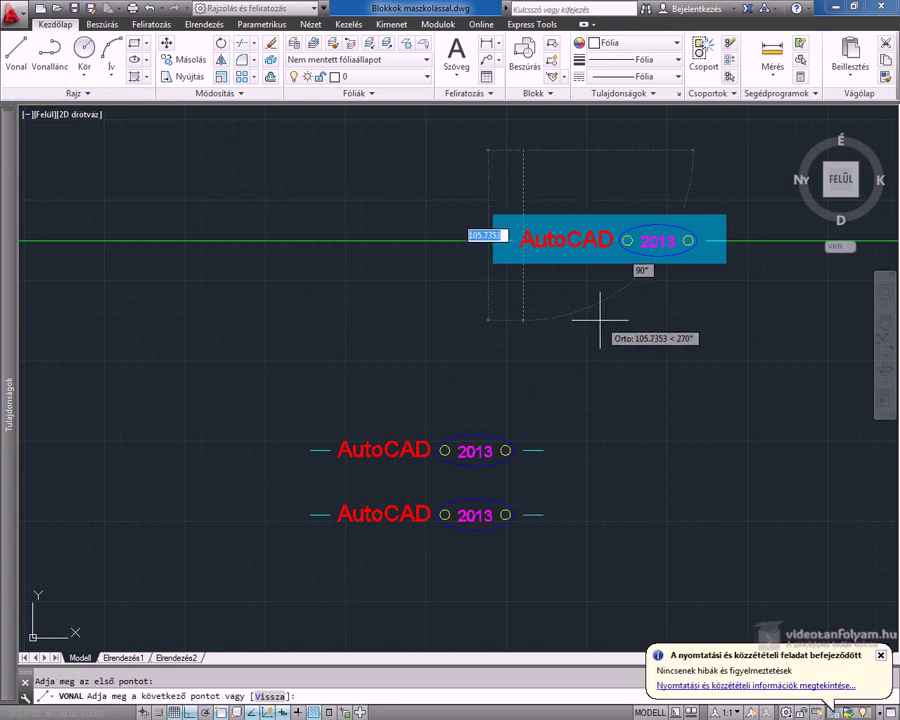
key("F8")
left_click(685, 152)
key("Escape")
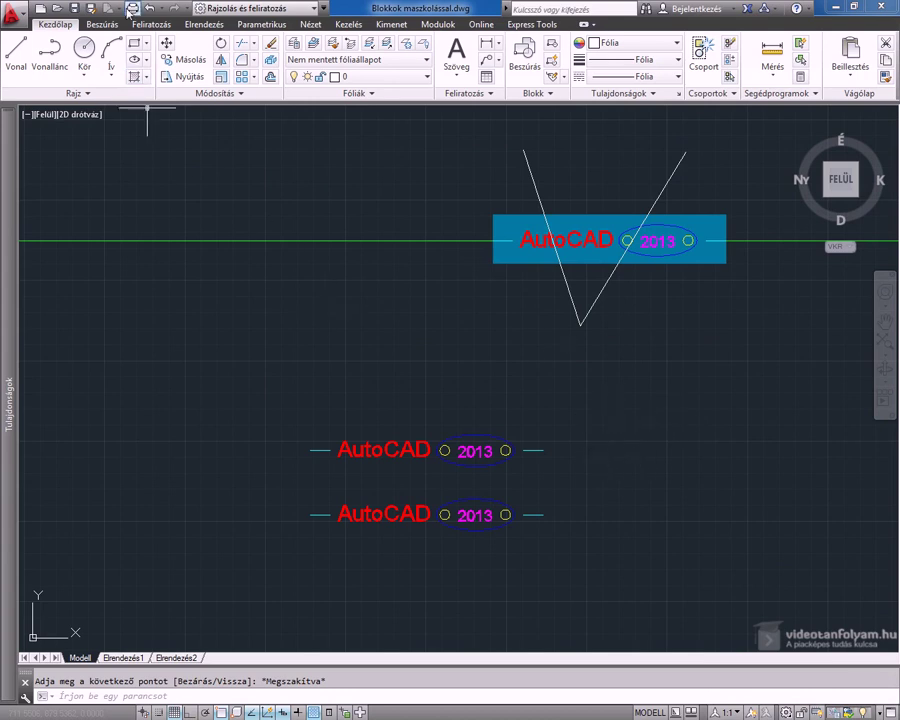
Step: Apply the previous plot's settings with DWG To PDF.pc3 to the layout and preview how the V lines print over the masked block
key("ctrl+p")
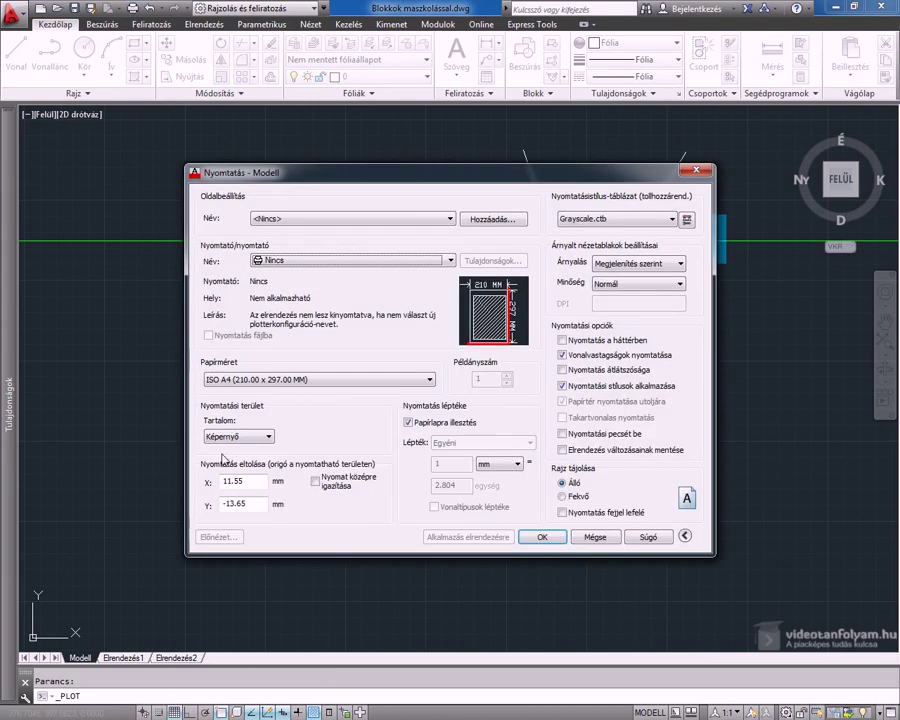
left_click(451, 220)
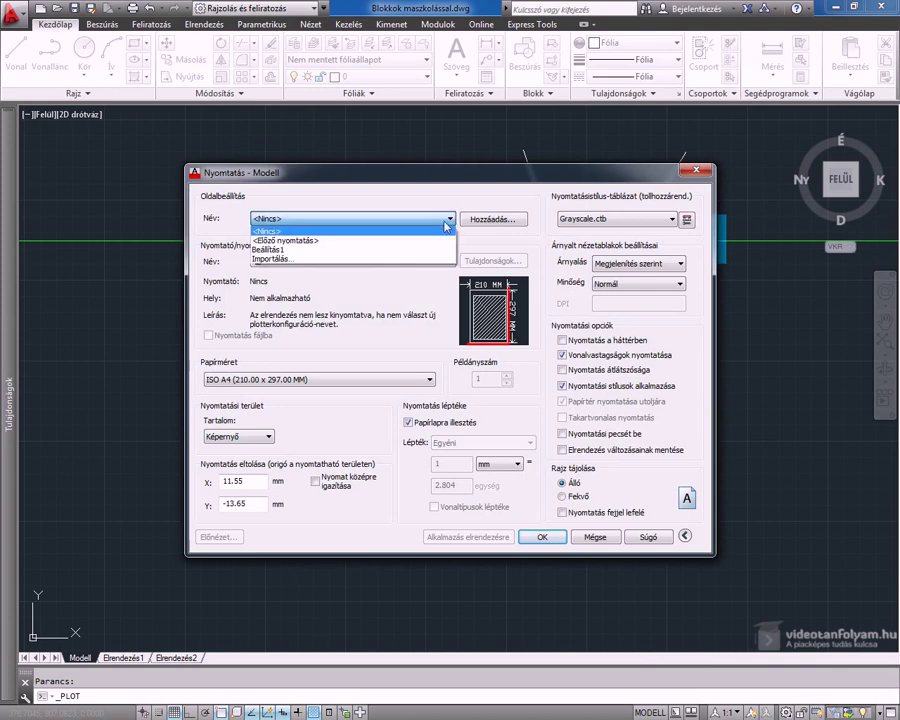
left_click(383, 241)
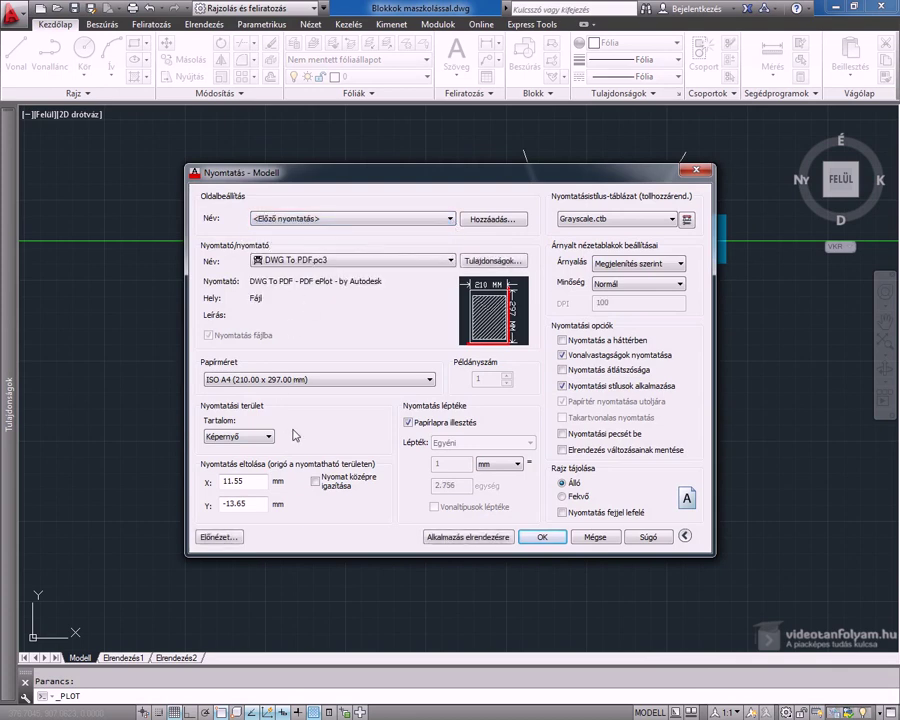
left_click(224, 537)
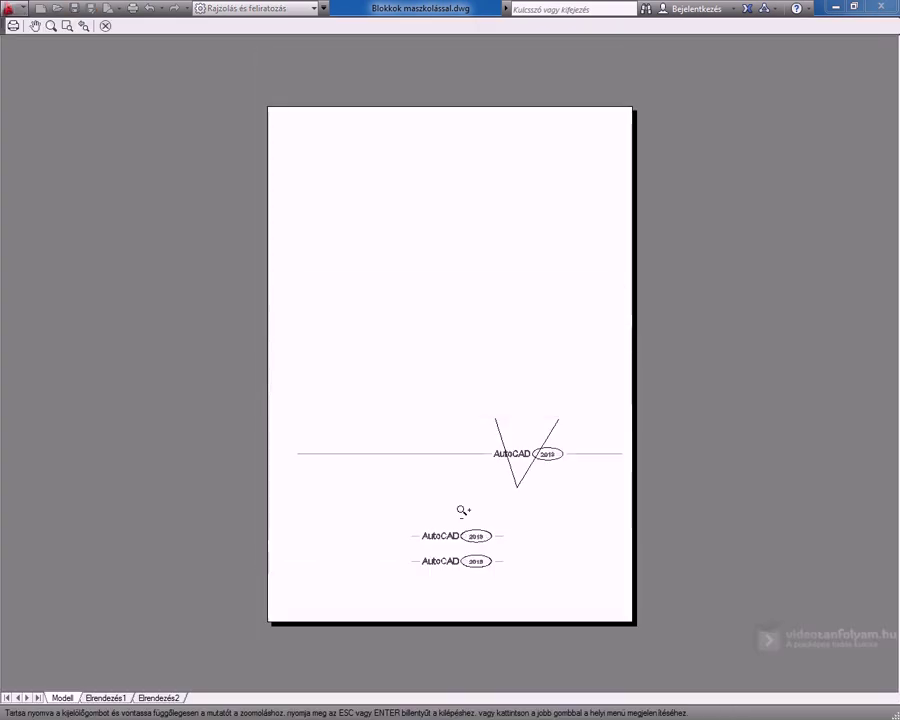
left_click(105, 26)
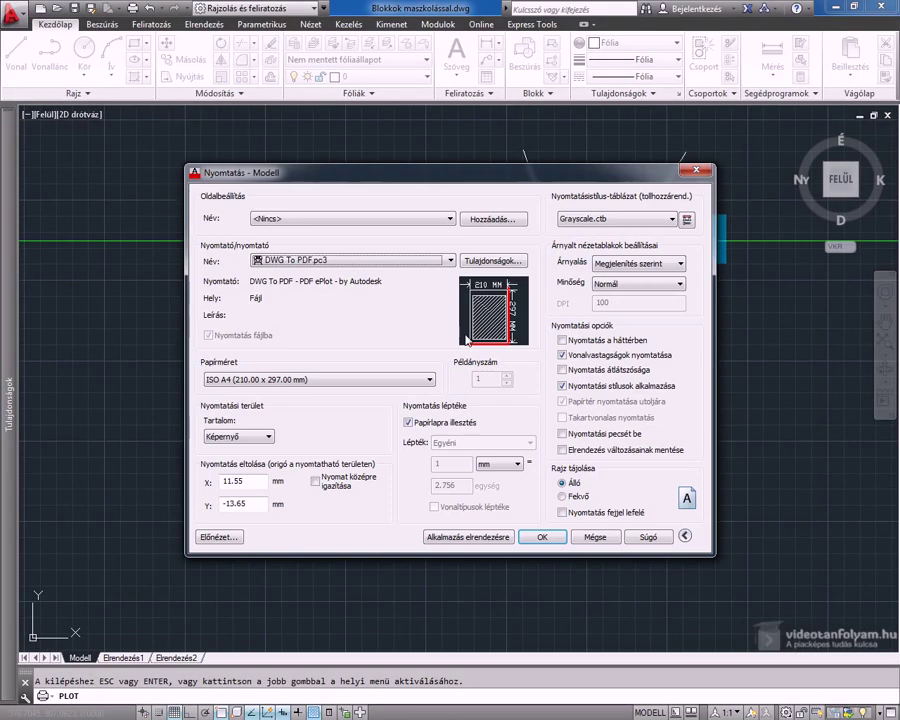
left_click(499, 539)
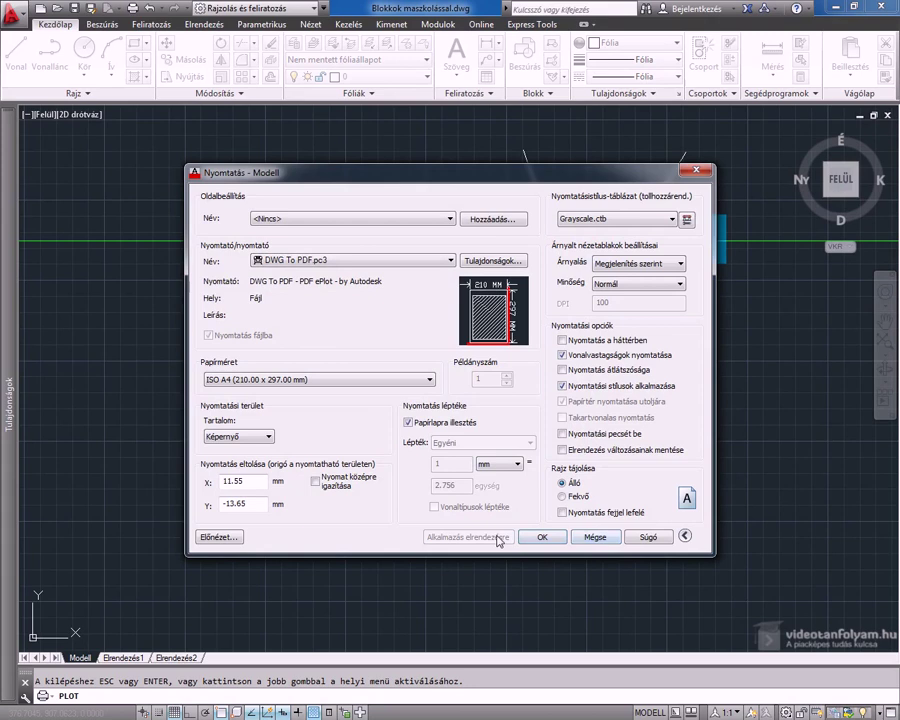
left_click(592, 540)
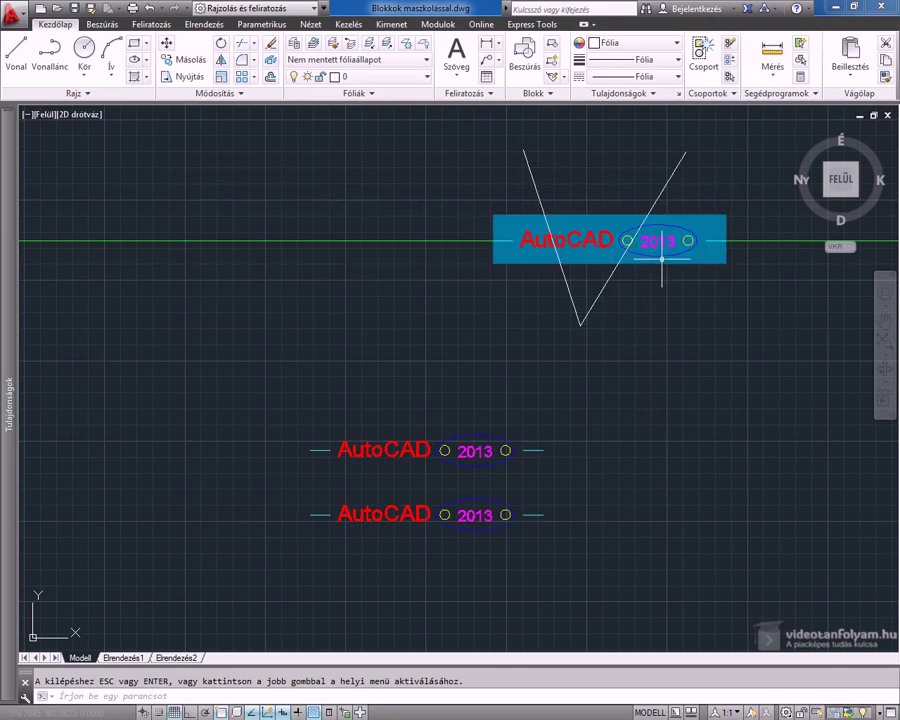
Step: Bring the masked block on the green line to the front of the display order
key("Escape")
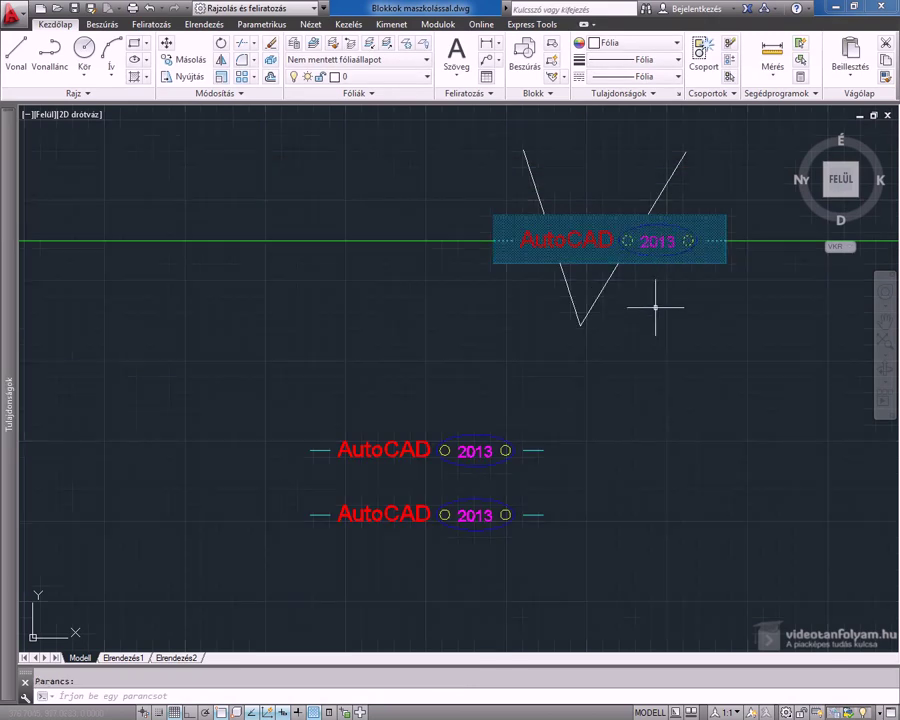
right_click(456, 180)
mouse_move(533, 421)
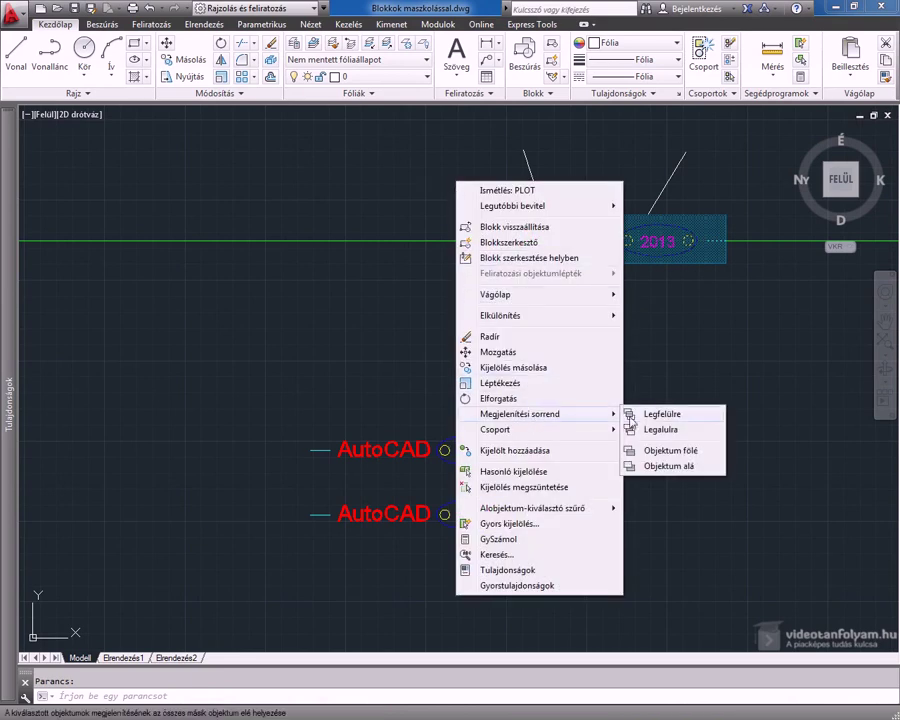
left_click(662, 416)
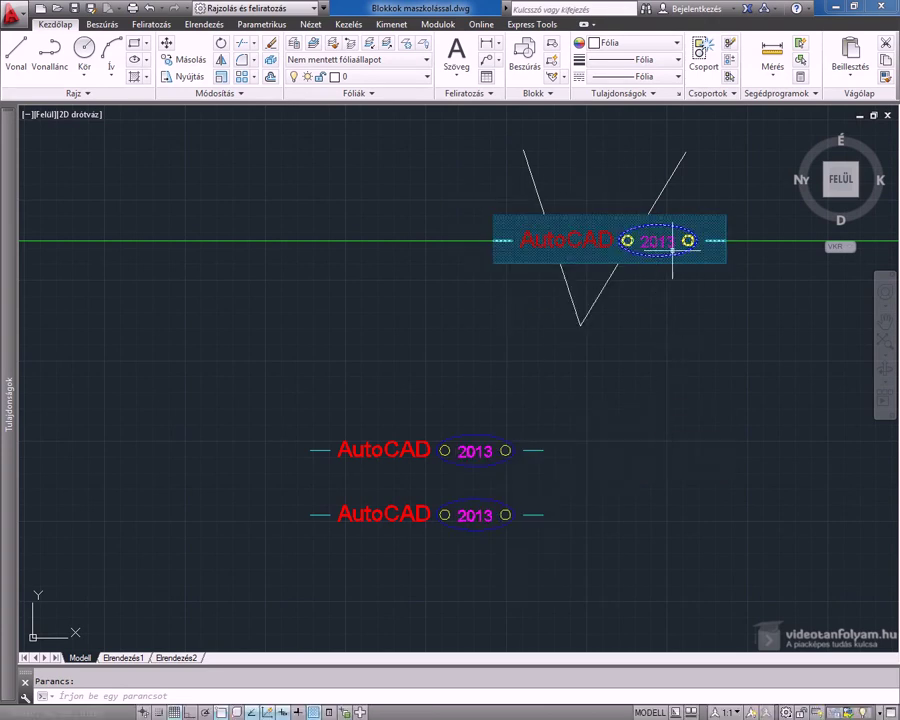
Step: Preview the plot, examine the reordered masked block and the V lines up close, and leave without plotting
scroll(727, 201, "up", 2)
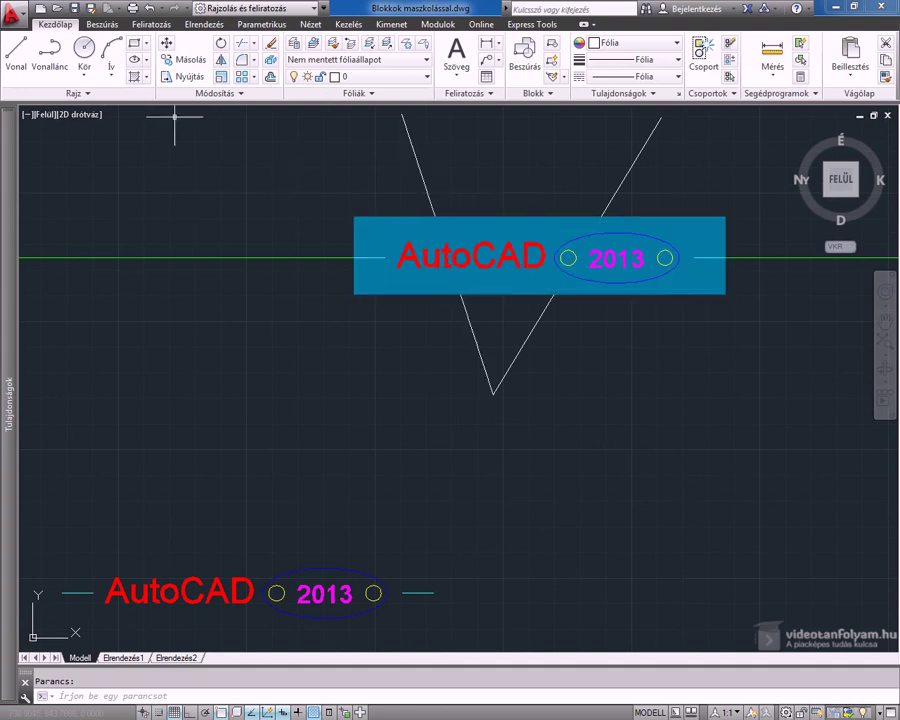
left_click(134, 9)
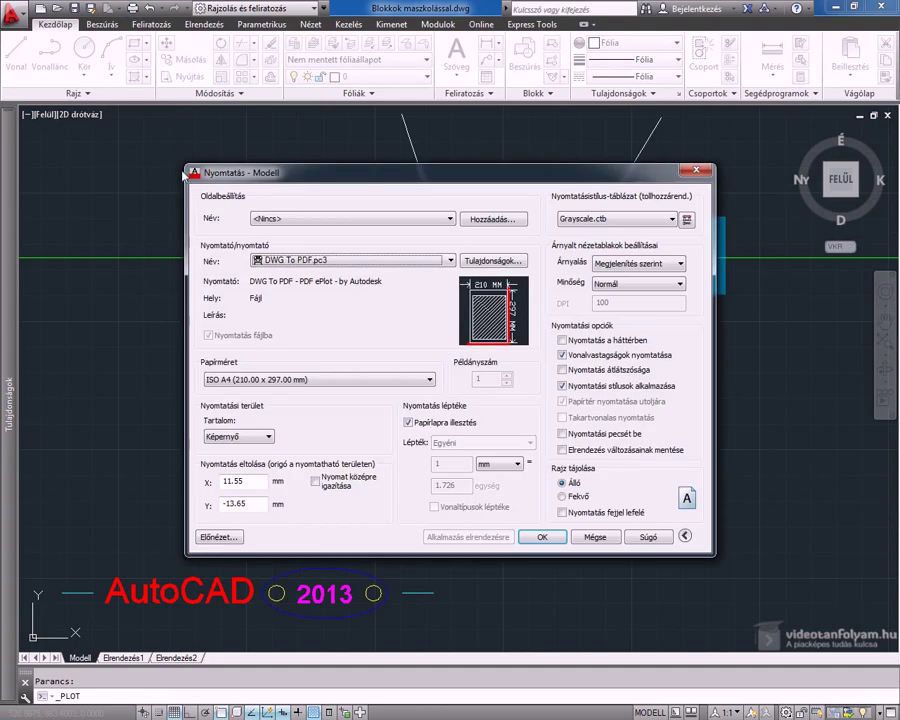
left_click(218, 537)
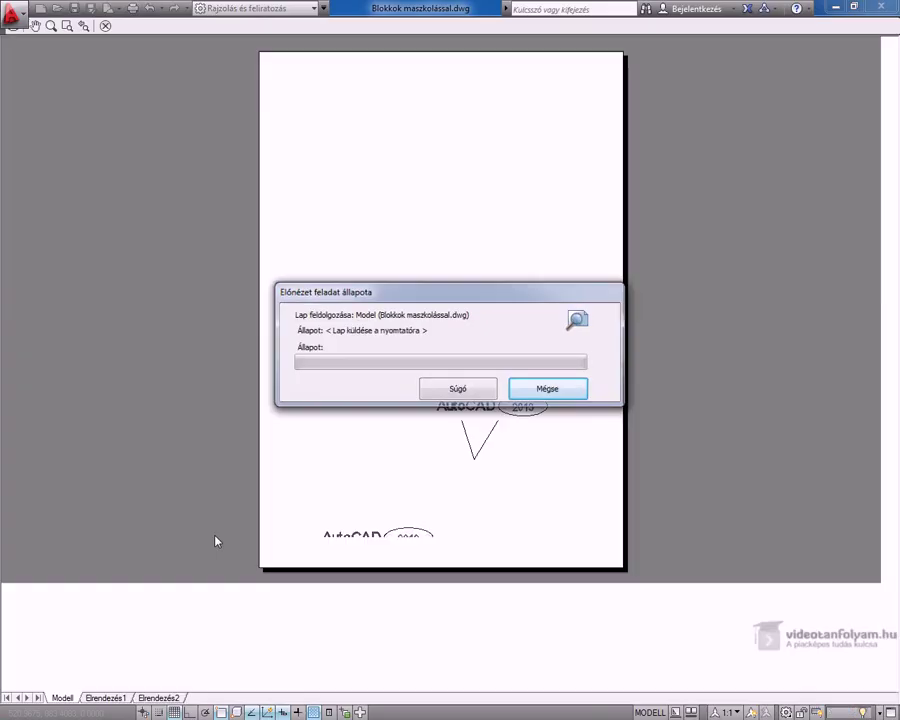
scroll(512, 487, "up", 4)
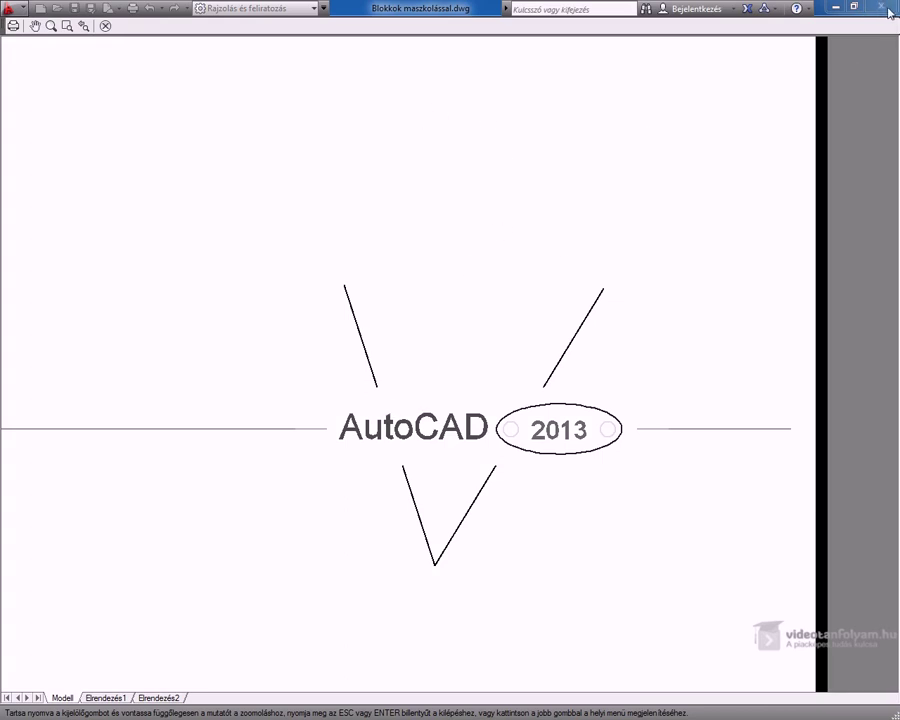
key("Escape")
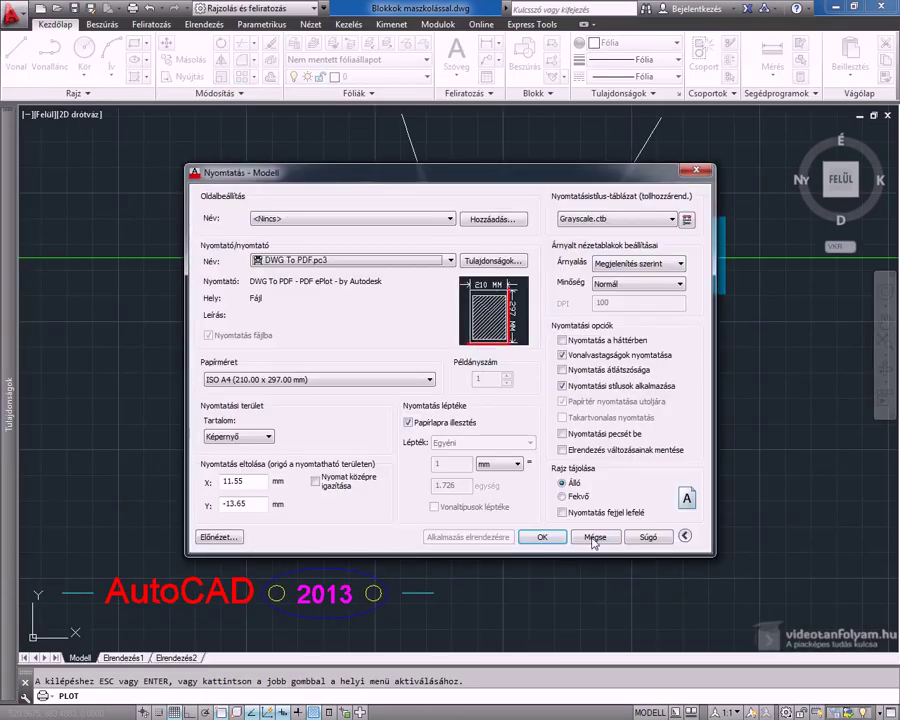
left_click(594, 541)
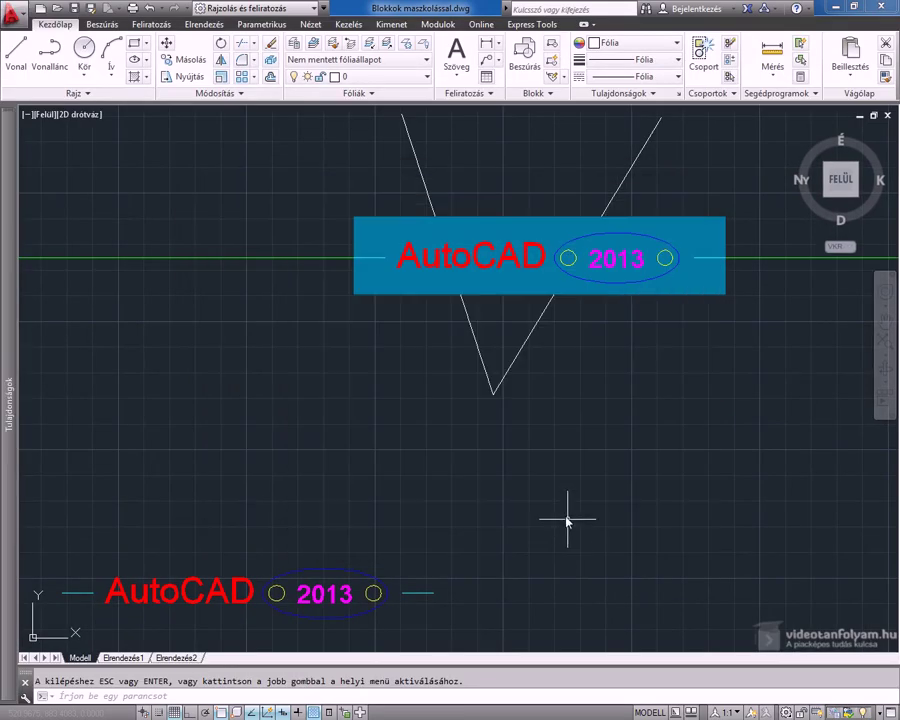
Step: Delete the two V-shaped lines crossing the masked block
scroll(564, 484, "down", 3)
scroll(516, 576, "up", 2)
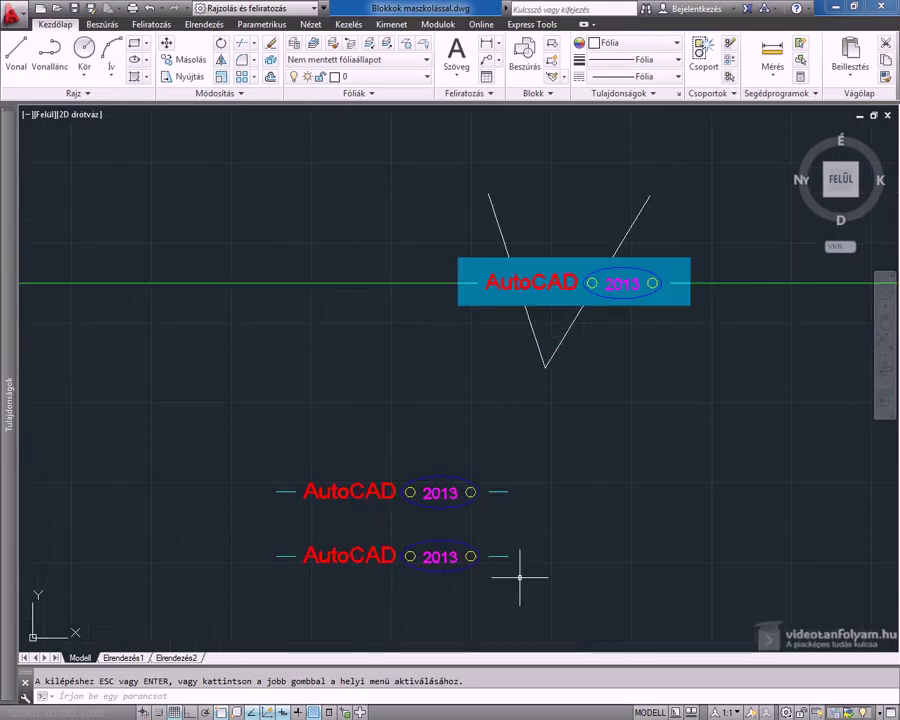
left_click(634, 388)
left_click(420, 338)
key("Delete")
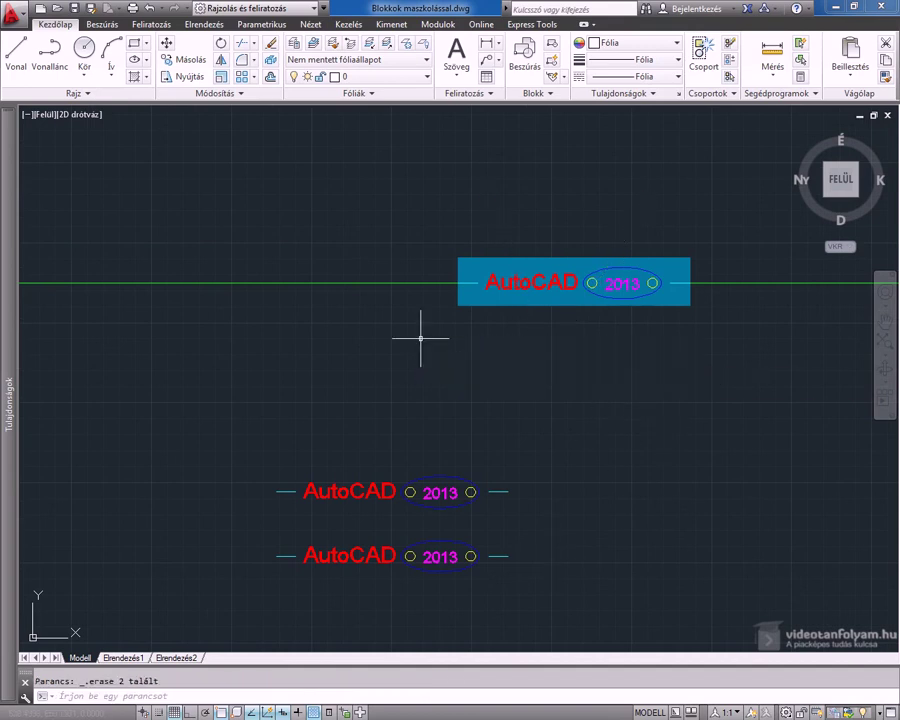